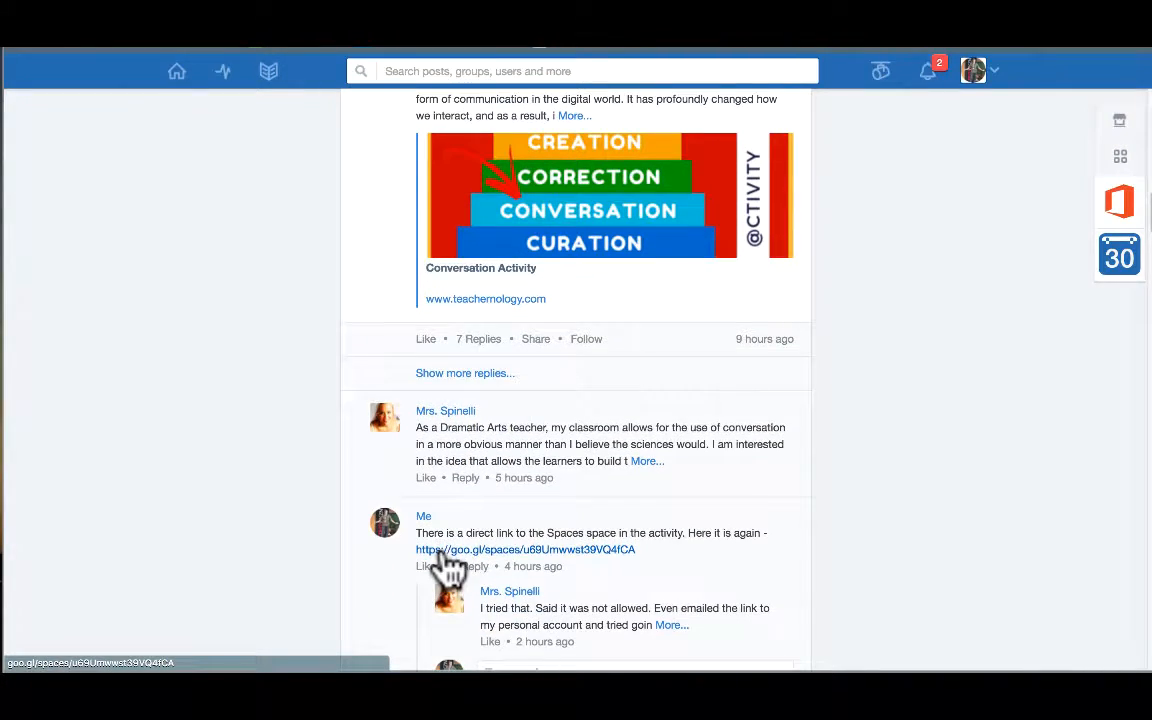
scroll(450, 568, "up", 4)
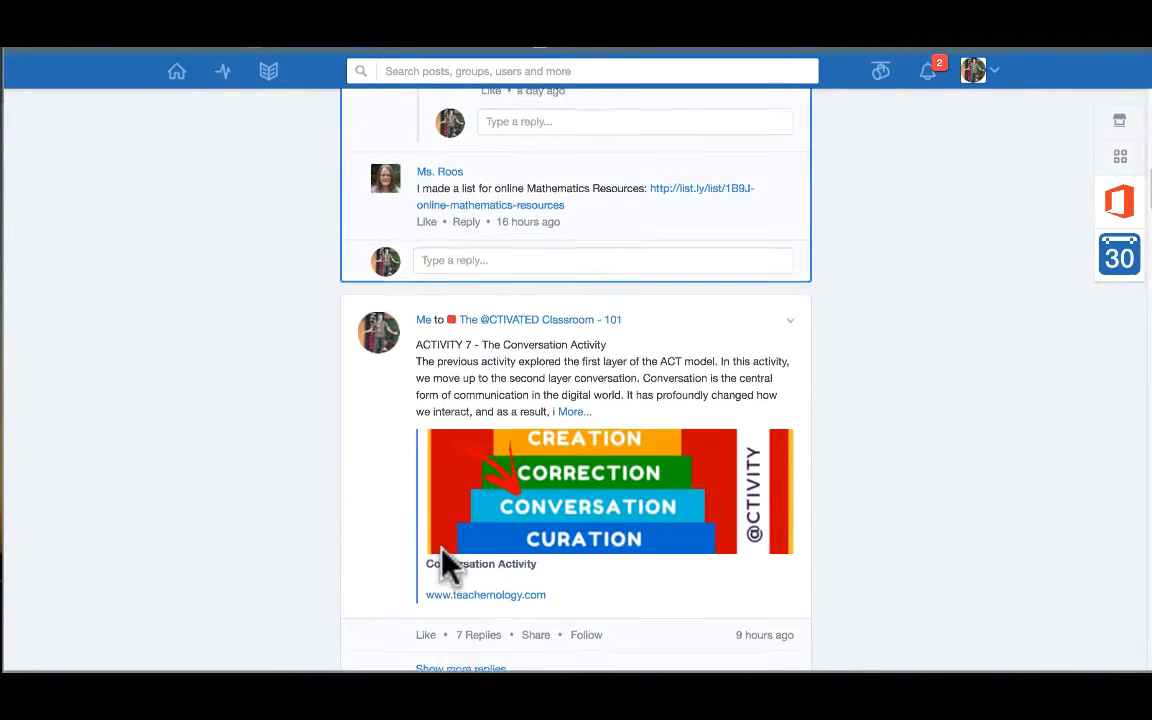
scroll(450, 568, "up", 6)
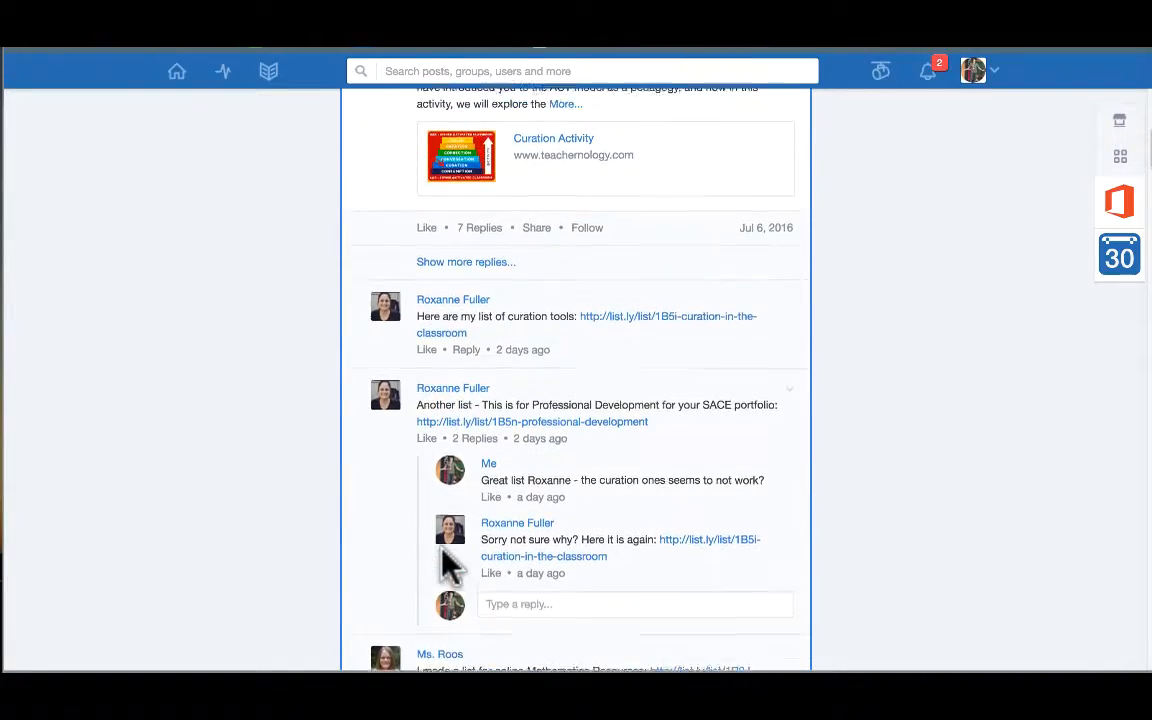
scroll(450, 568, "up", 6)
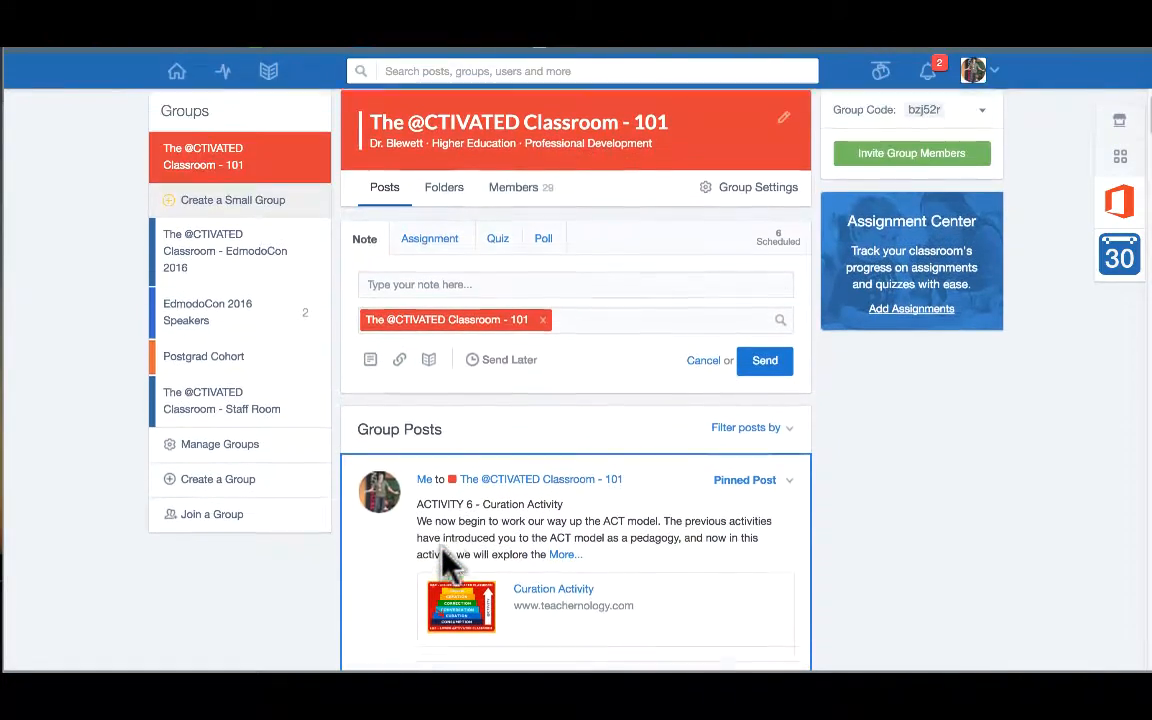
scroll(447, 565, "up", 1)
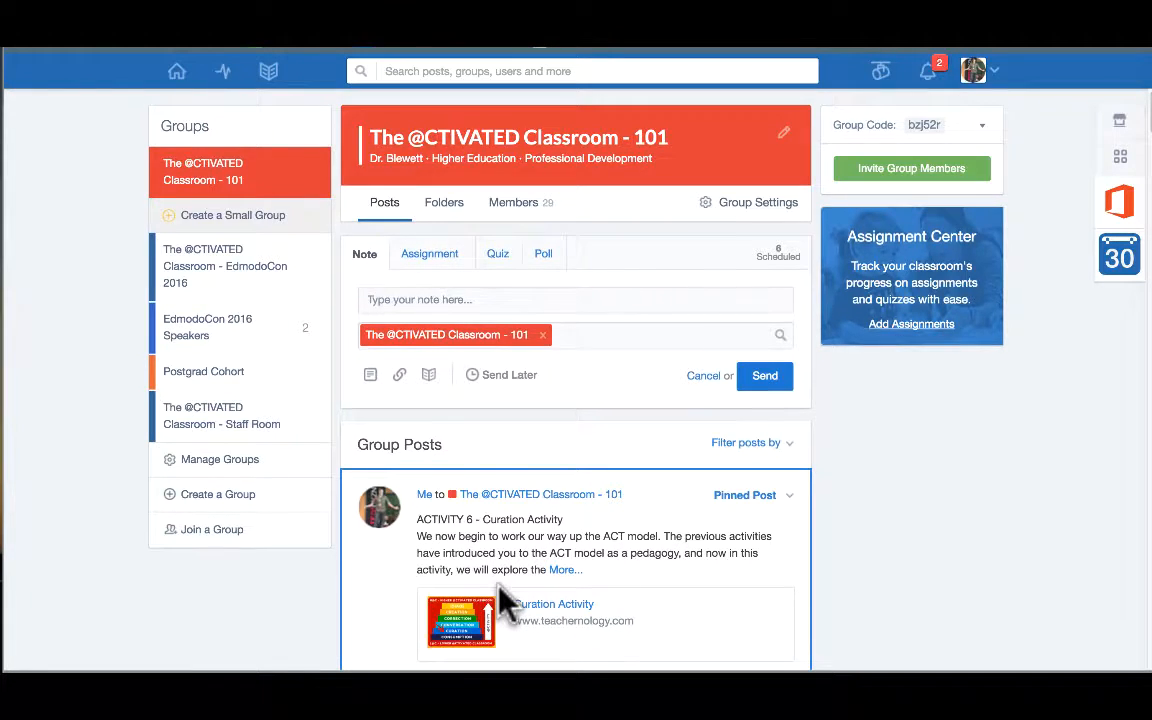
scroll(500, 598, "down", 2)
scroll(500, 600, "down", 2)
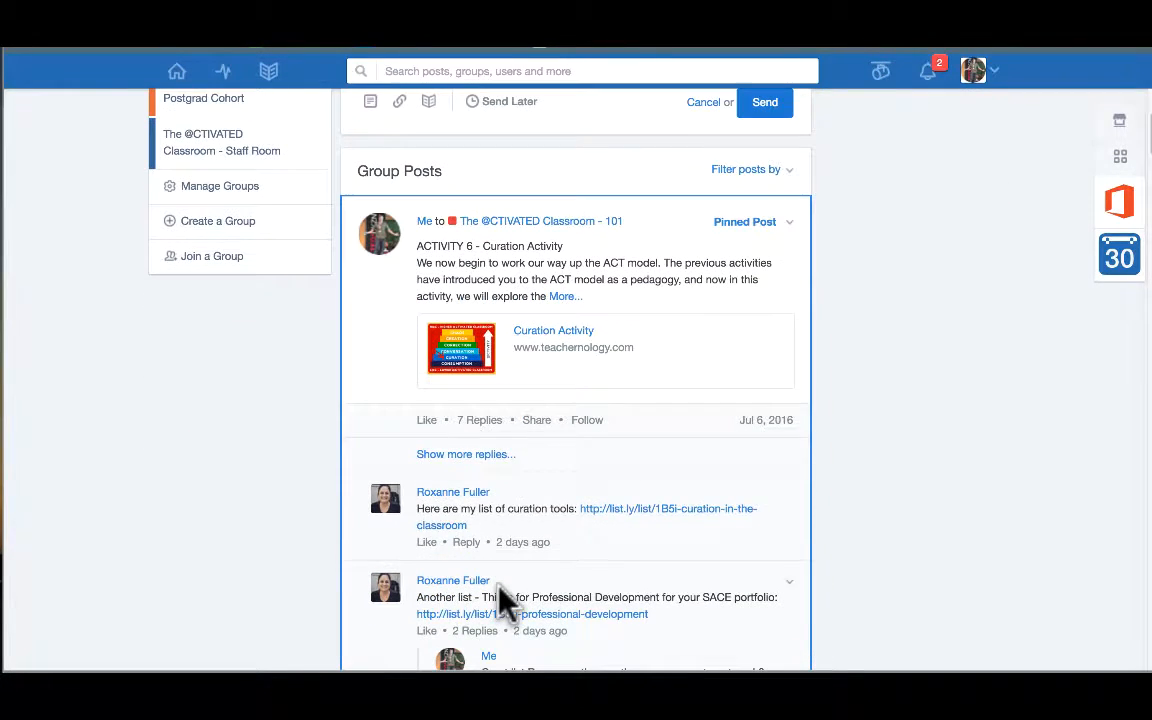
scroll(499, 514, "up", 1)
scroll(499, 514, "up", 3)
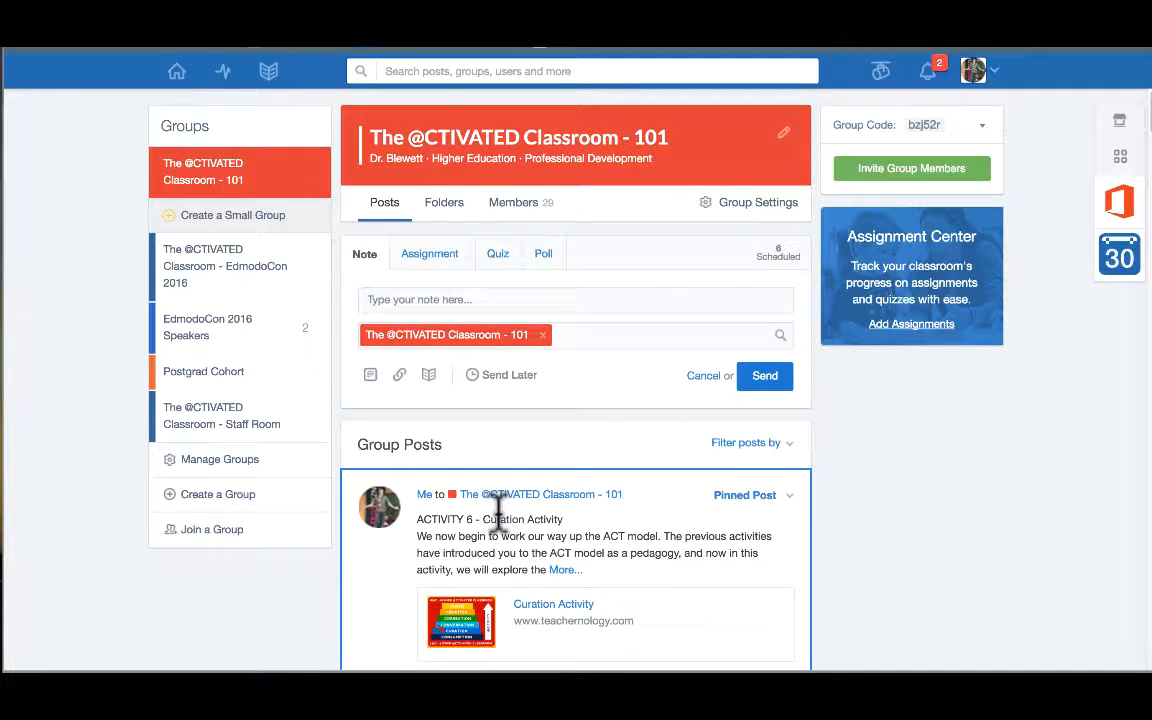
scroll(497, 515, "down", 5)
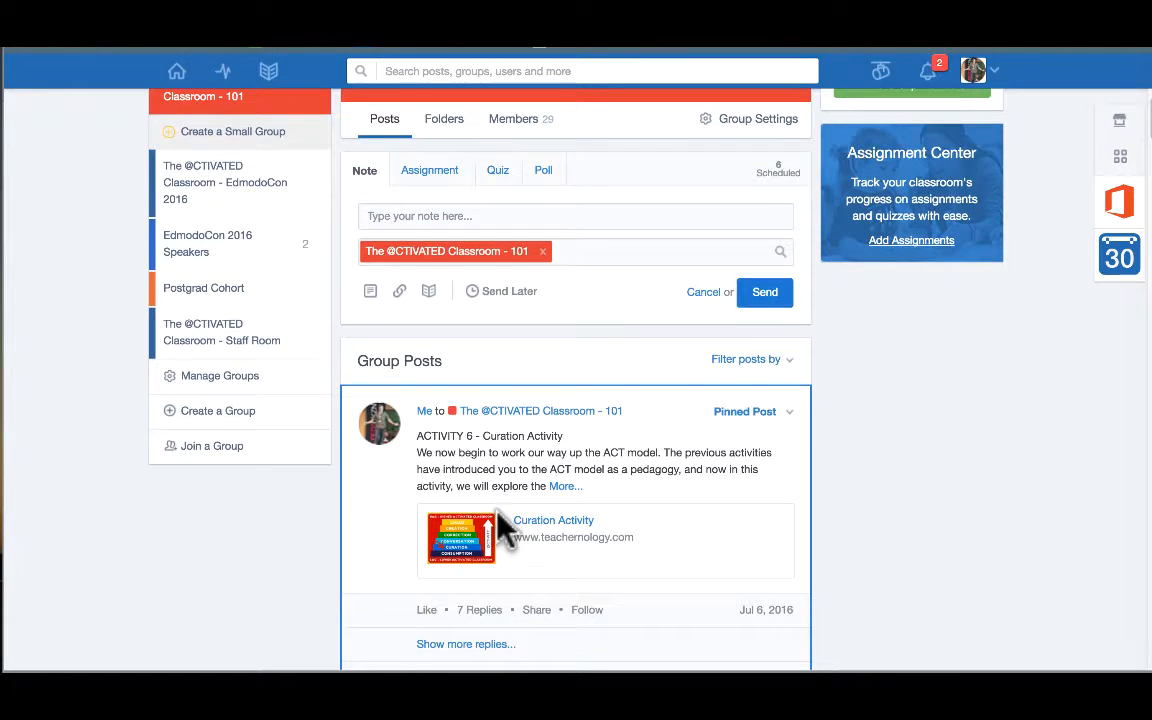
scroll(494, 450, "down", 3)
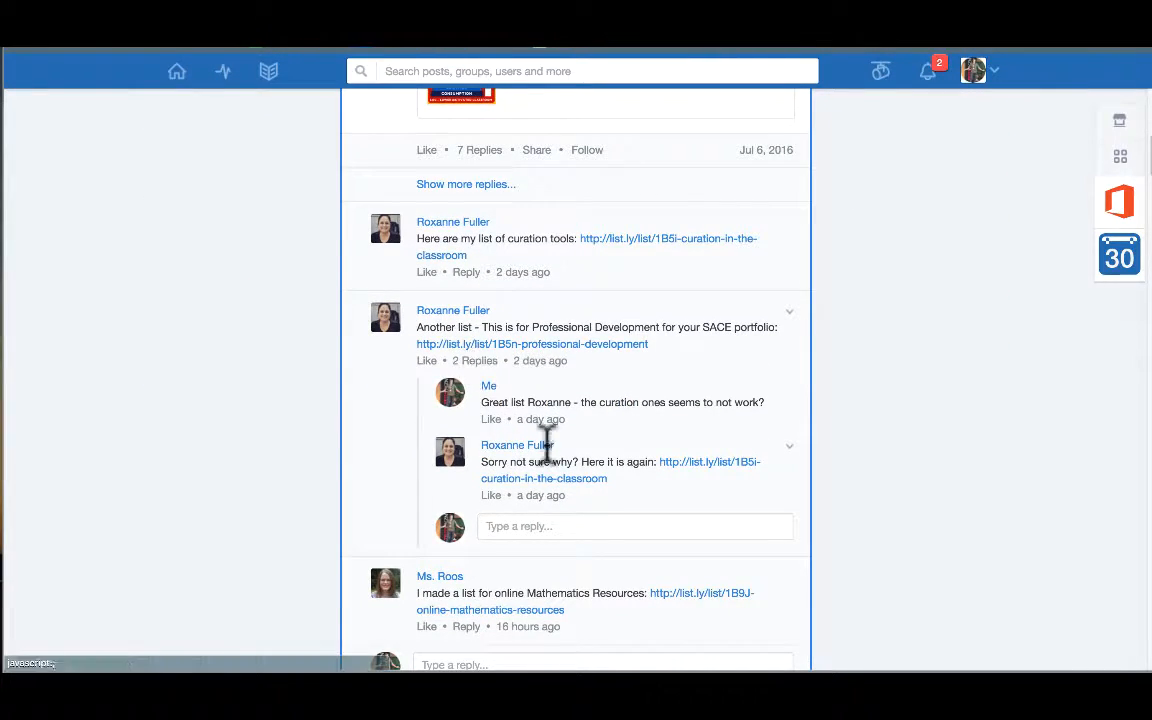
scroll(532, 462, "down", 5)
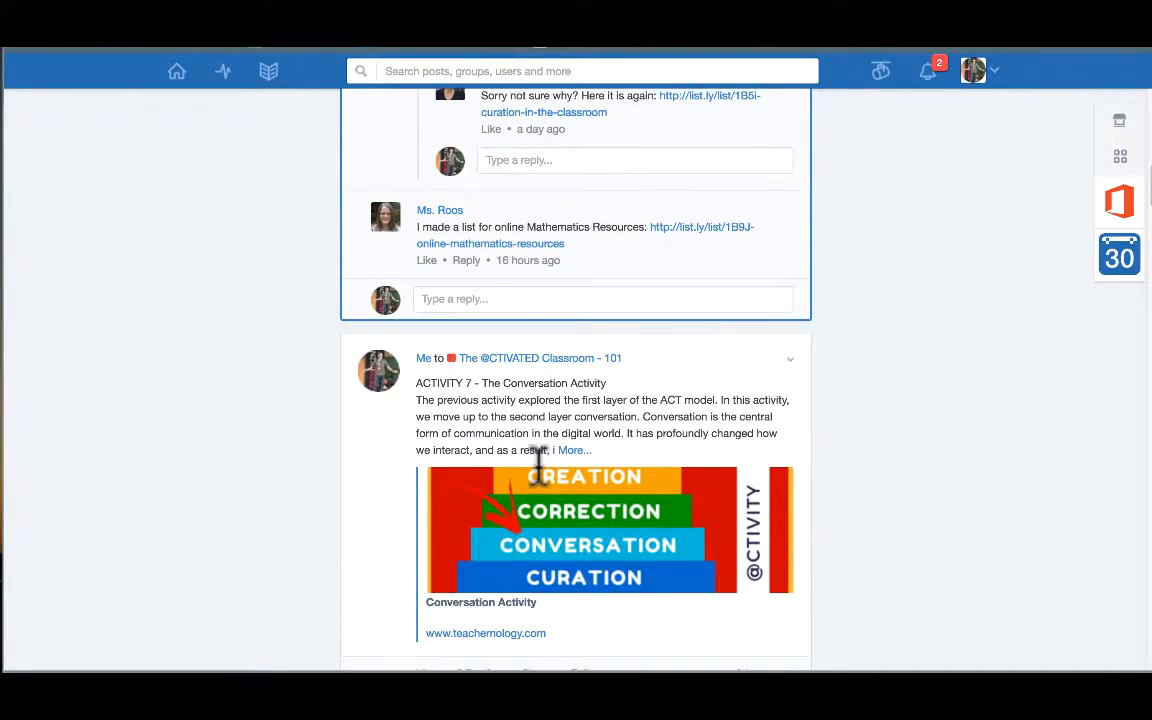
scroll(538, 462, "down", 5)
scroll(538, 462, "down", 8)
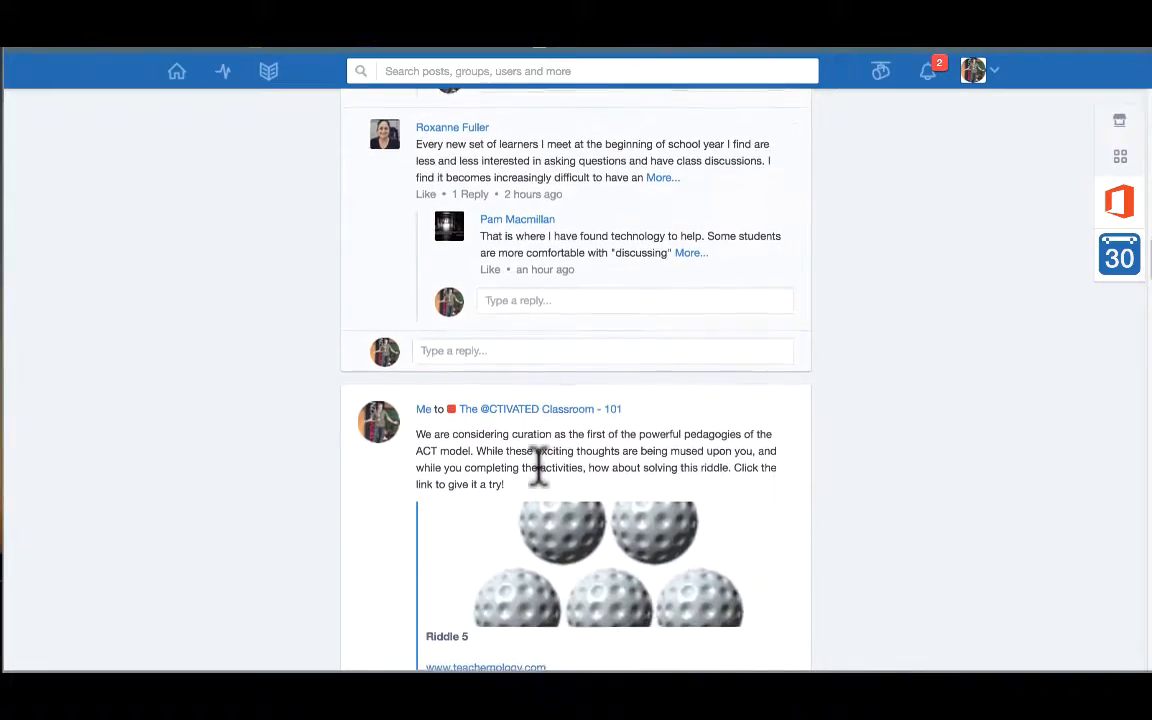
scroll(538, 462, "up", 8)
scroll(538, 462, "up", 8)
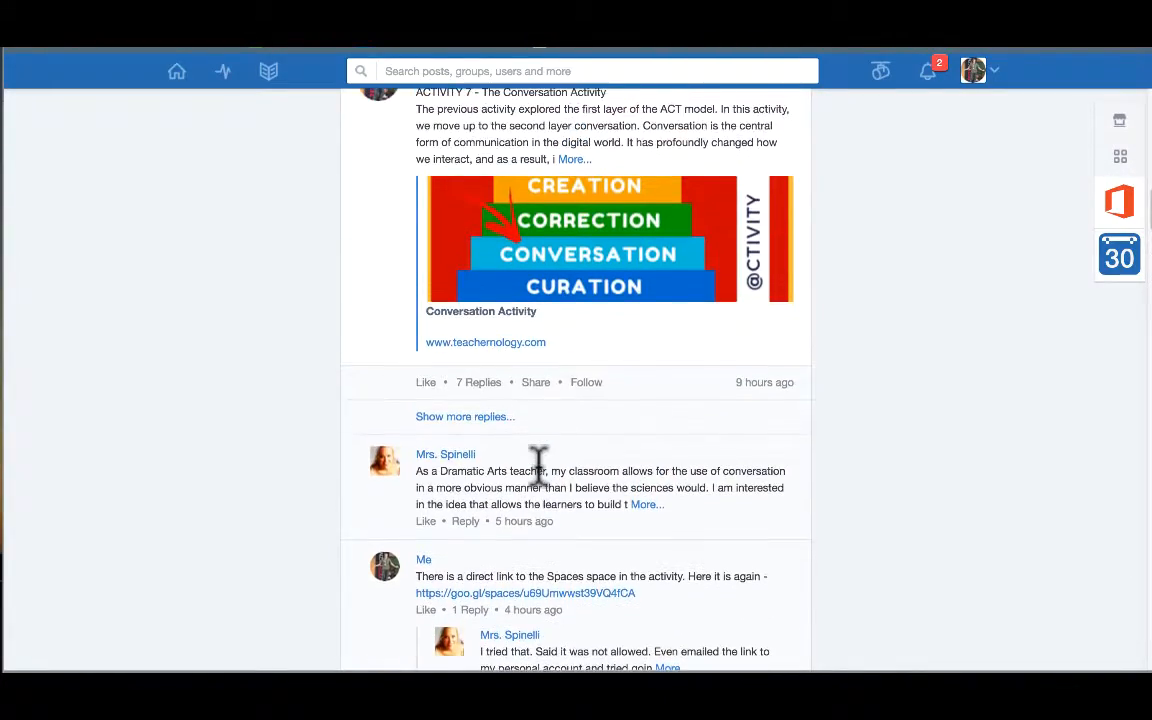
scroll(538, 462, "up", 10)
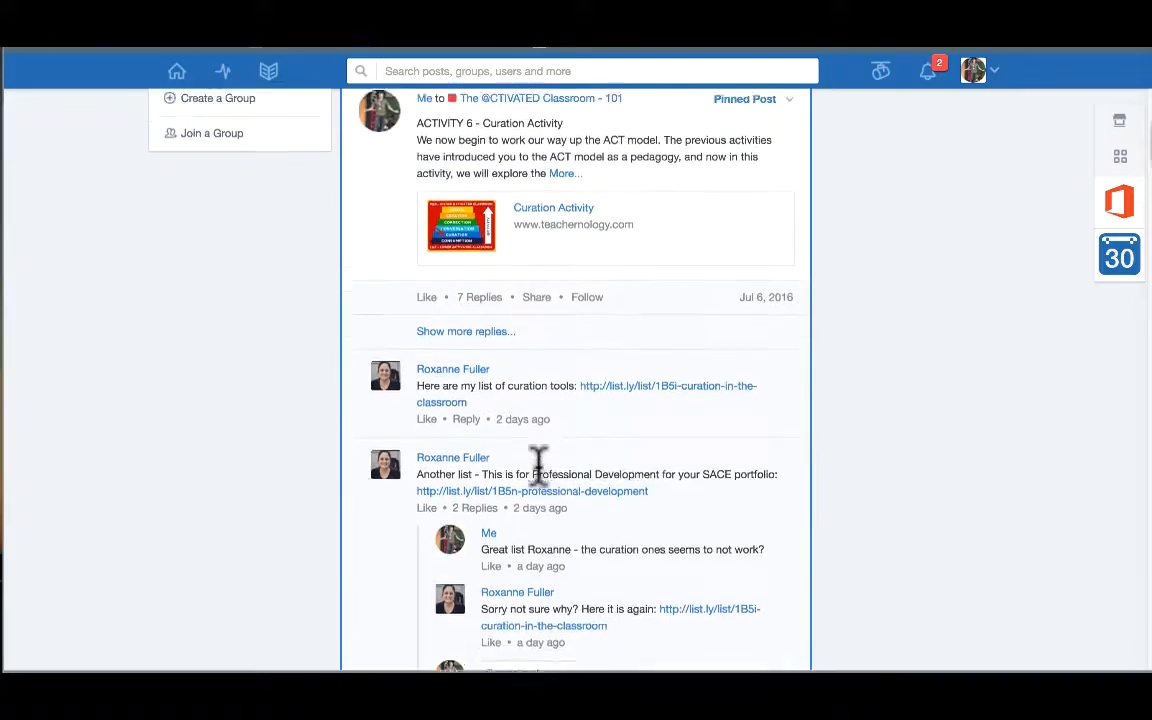
scroll(538, 462, "up", 1)
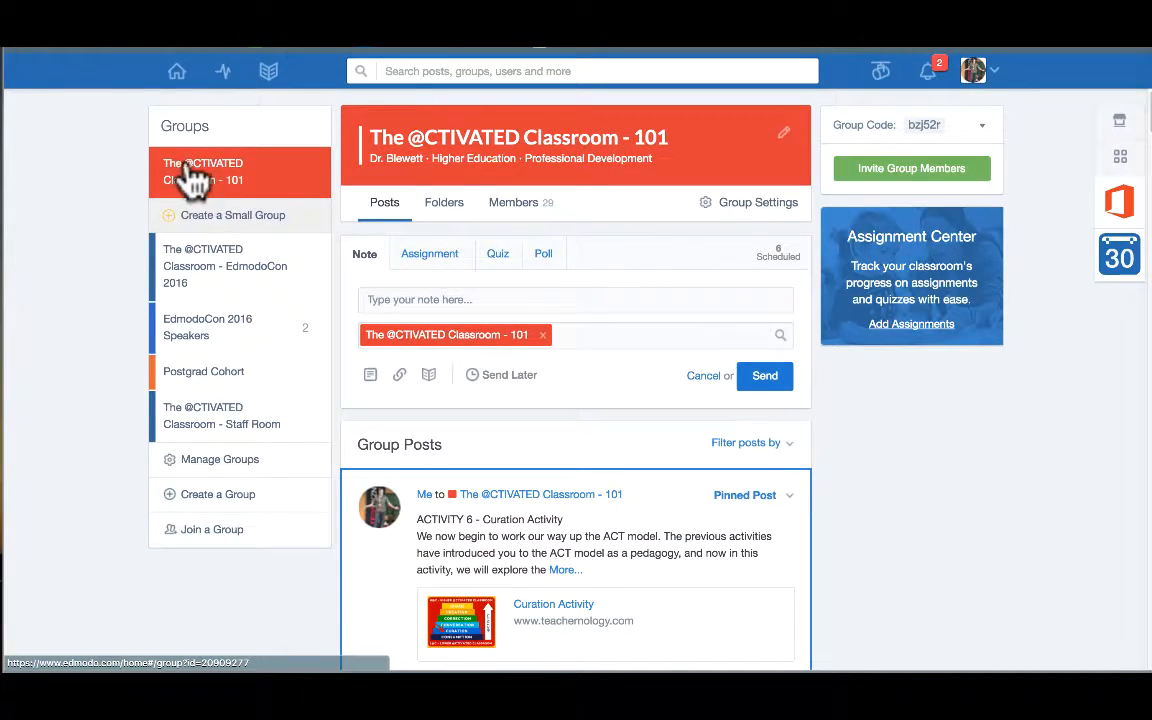
left_click(257, 232)
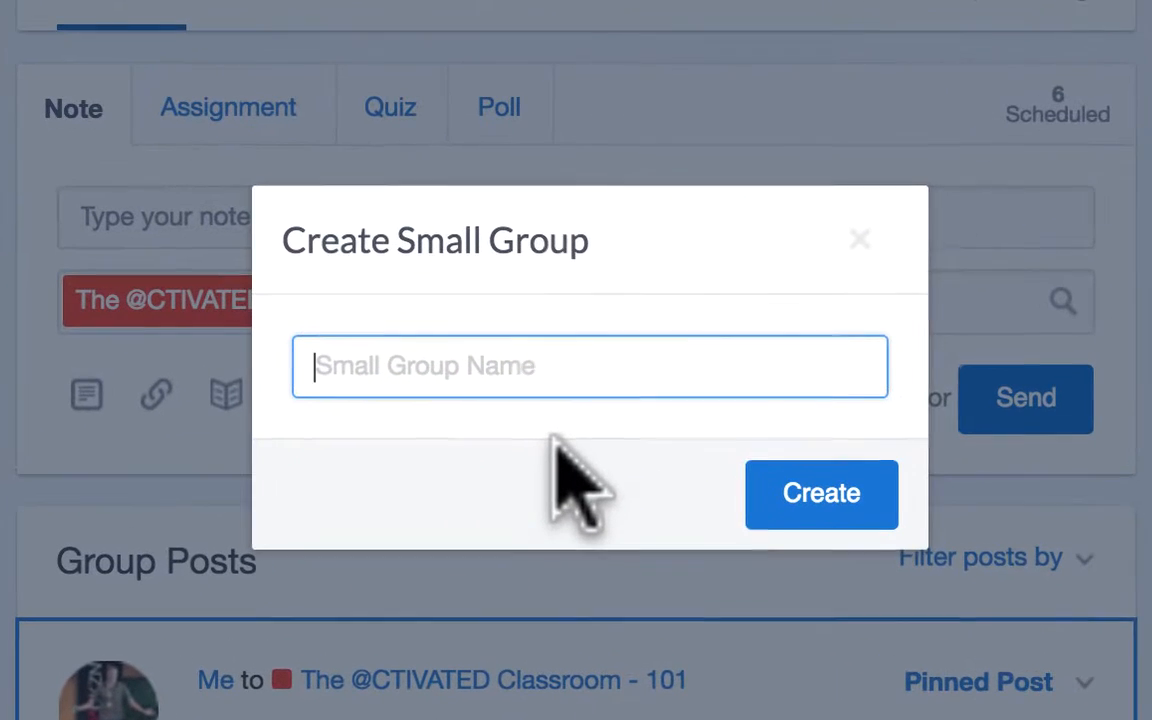
type("Group 1")
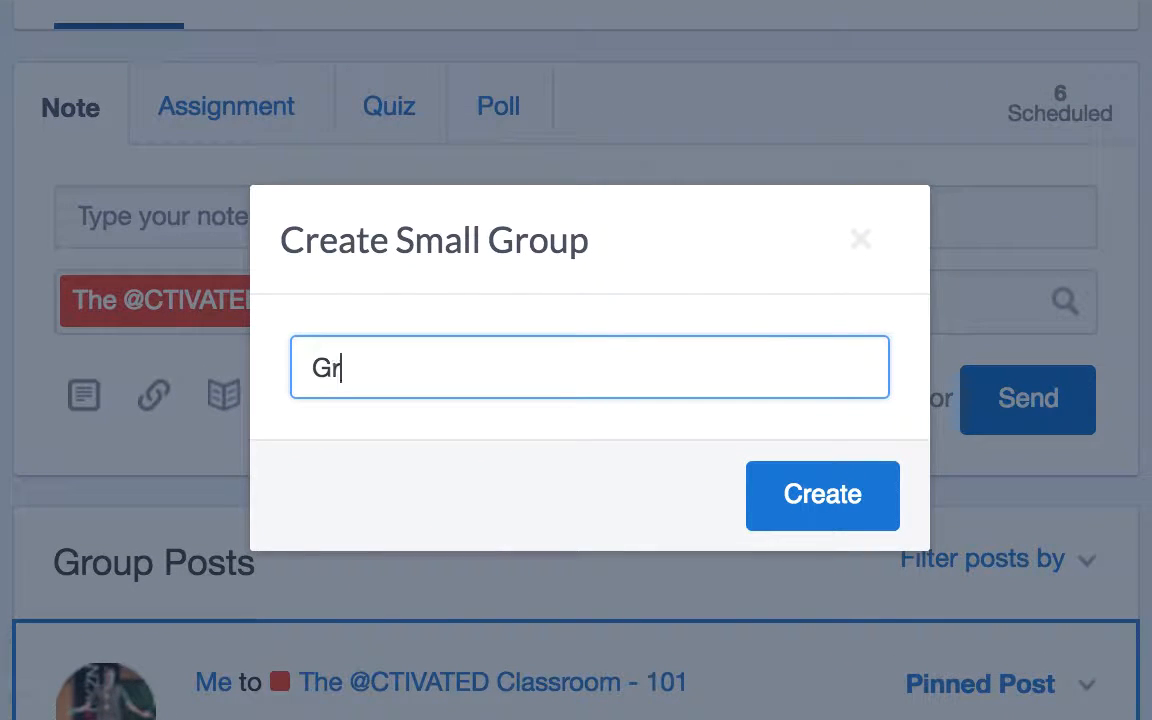
left_click(858, 495)
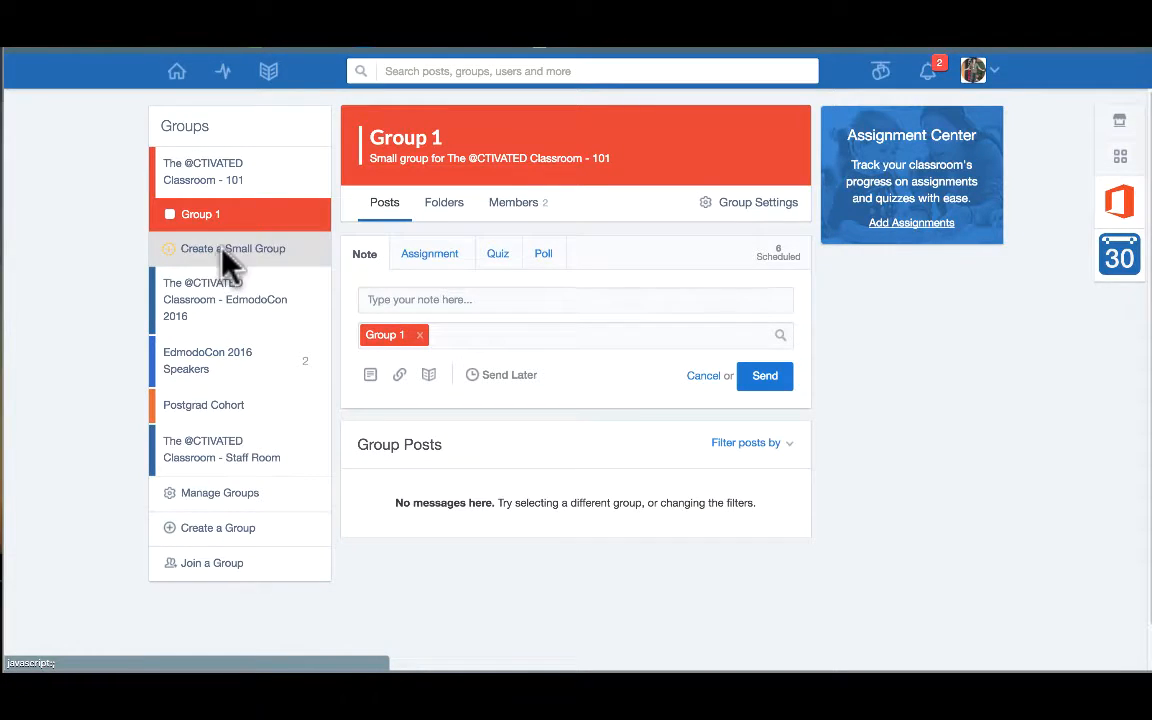
left_click(222, 250)
type("Gr")
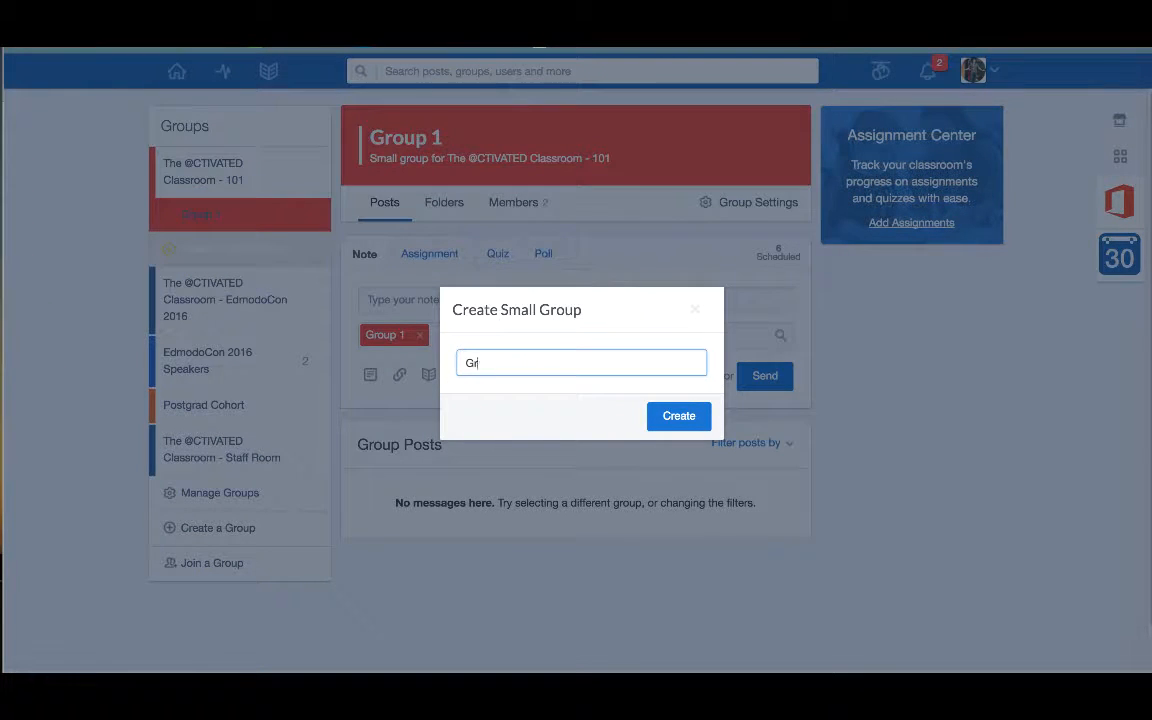
type("oup 2")
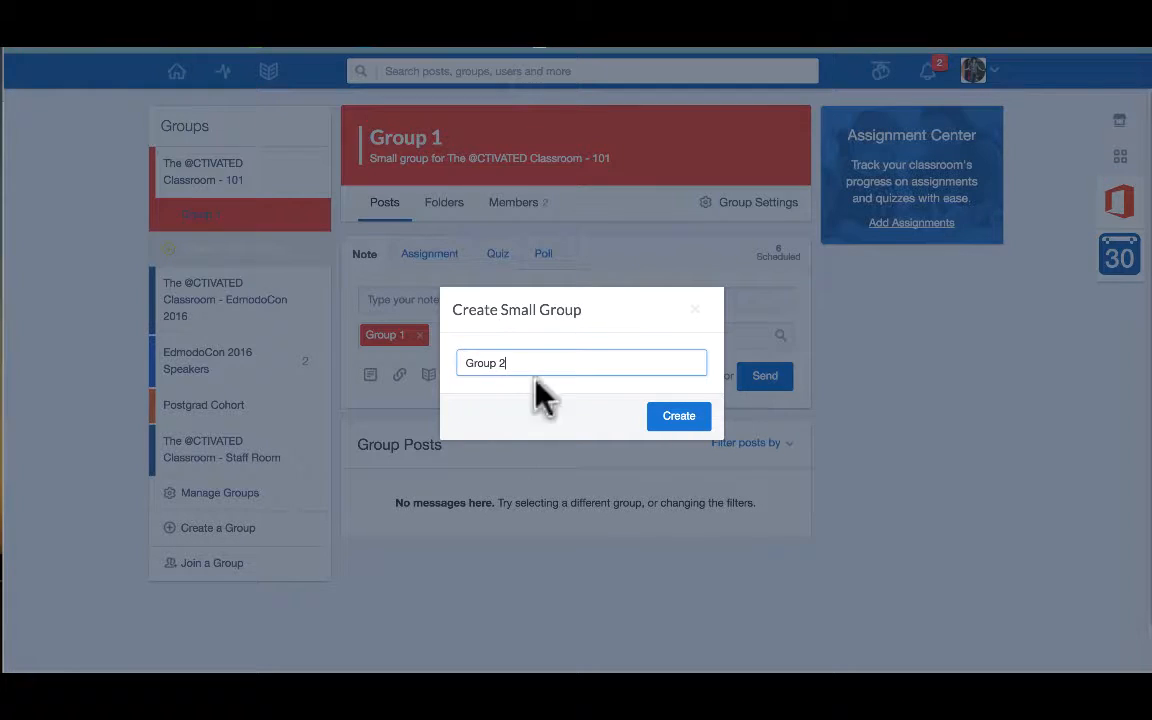
left_click(677, 420)
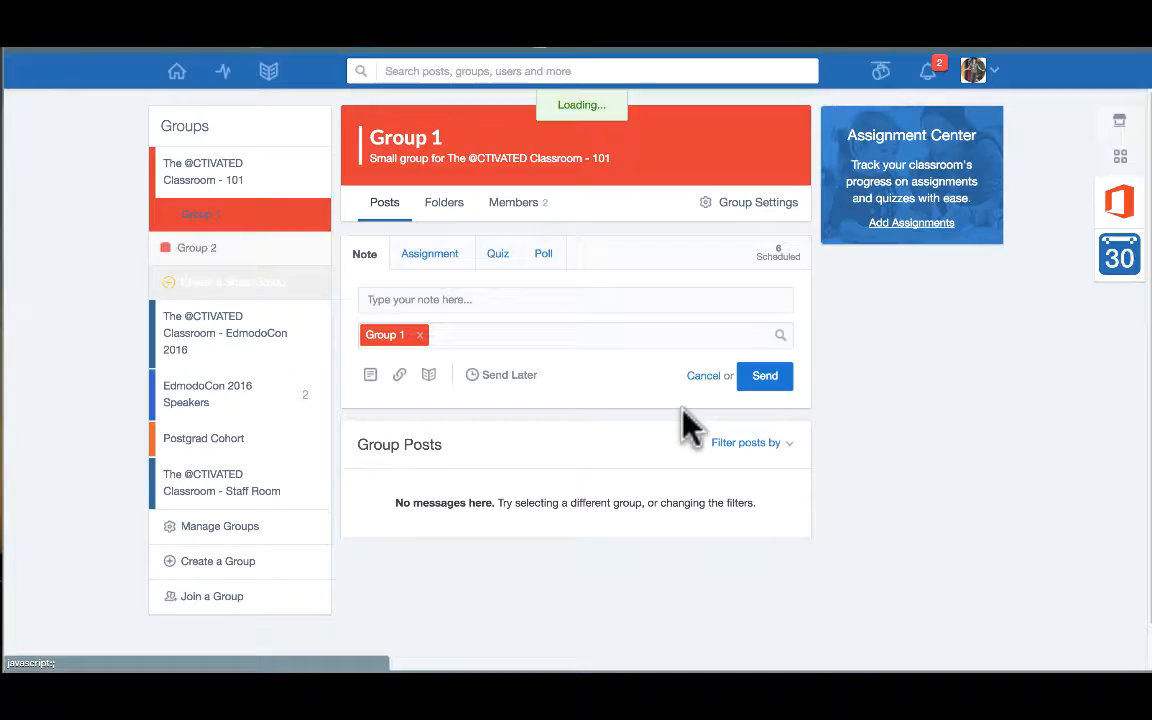
left_click(222, 250)
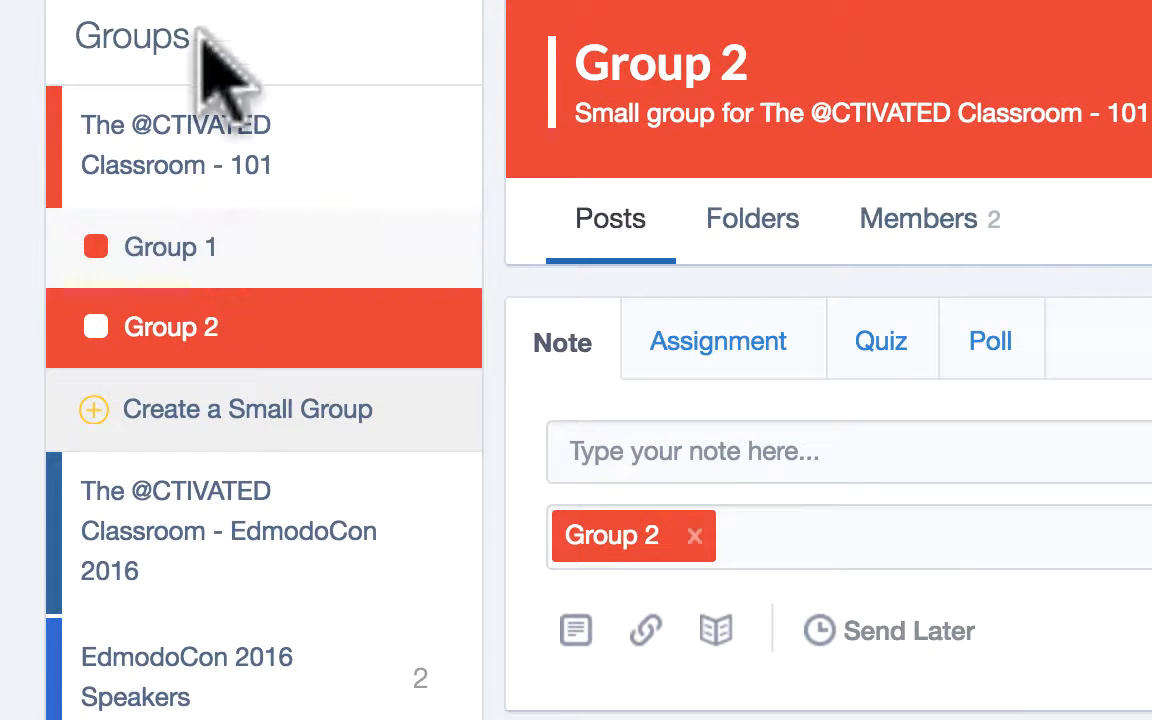
- Open Group 1's members and browse the class list of people who can be added to the small group
left_click(170, 250)
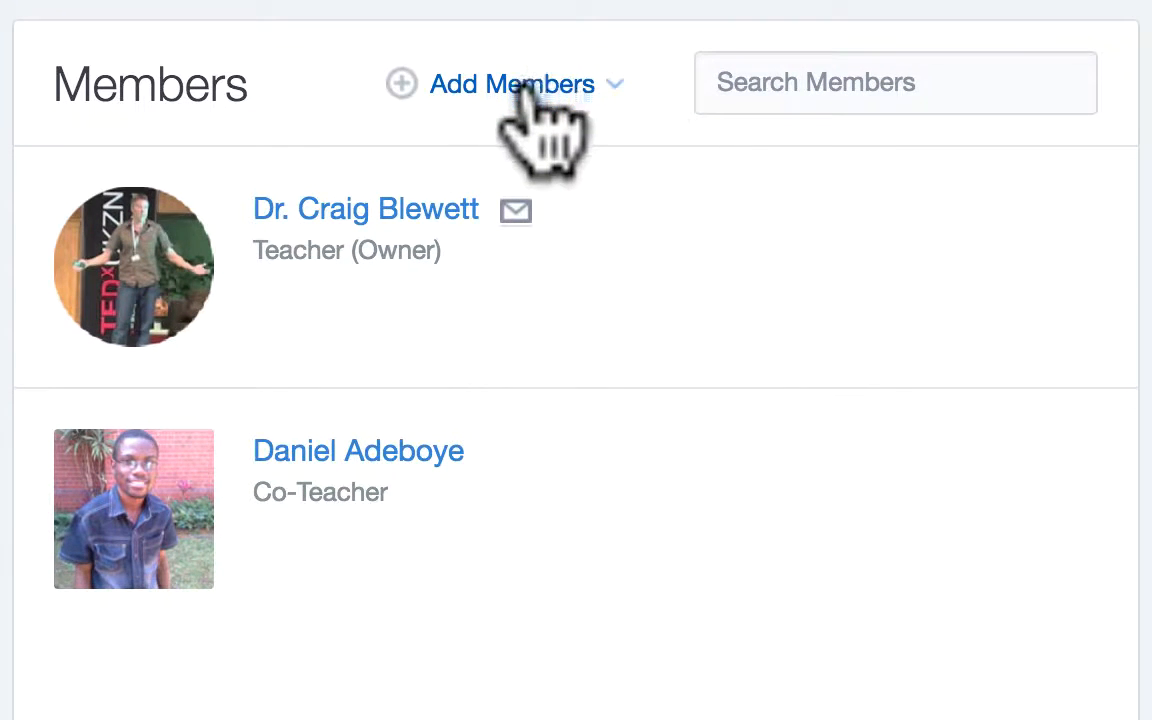
left_click(527, 95)
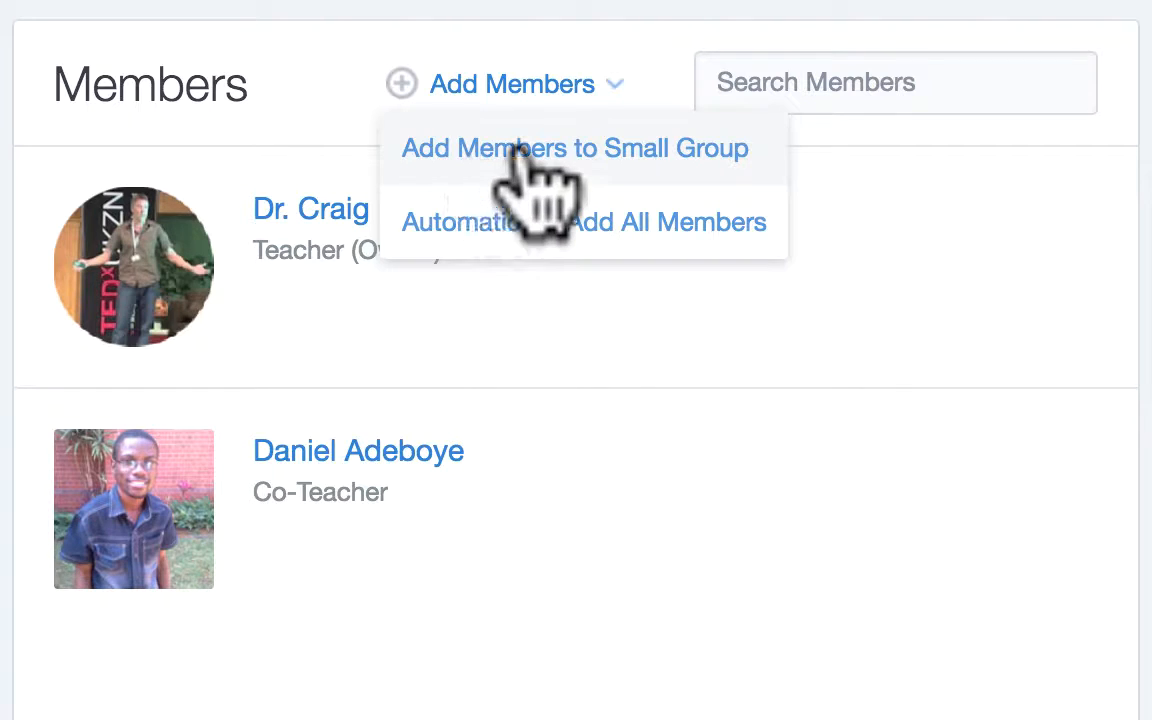
left_click(530, 178)
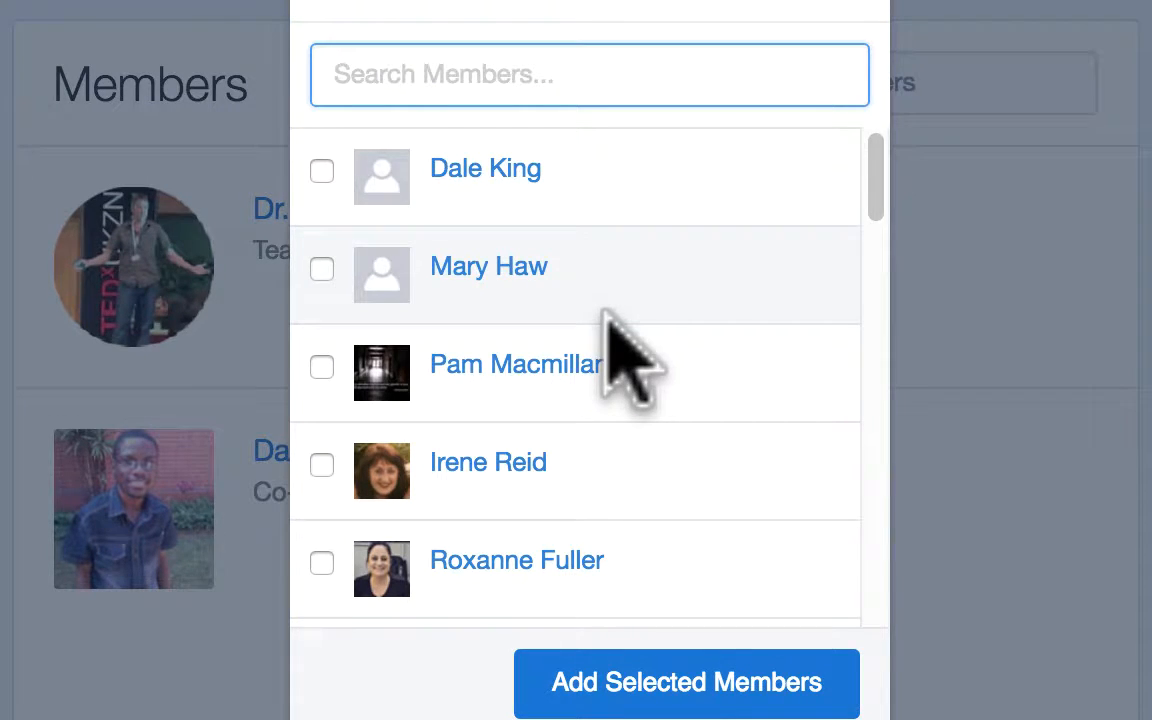
scroll(605, 313, "down", 5)
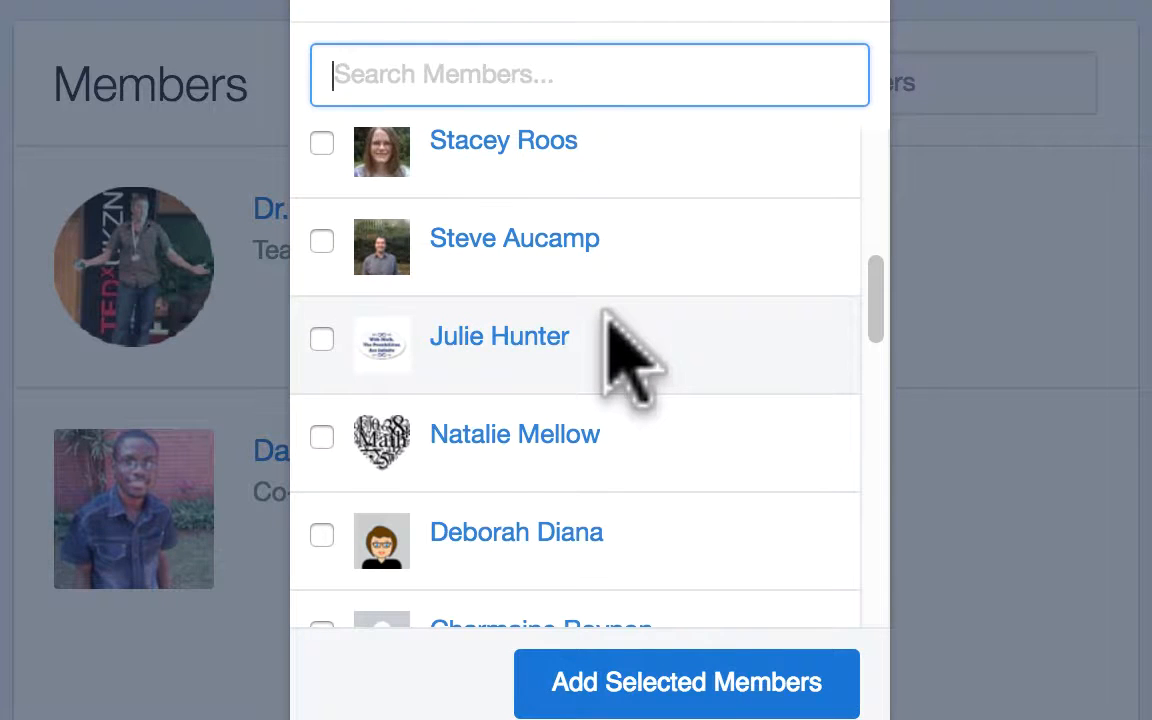
scroll(605, 313, "down", 3)
scroll(605, 313, "up", 4)
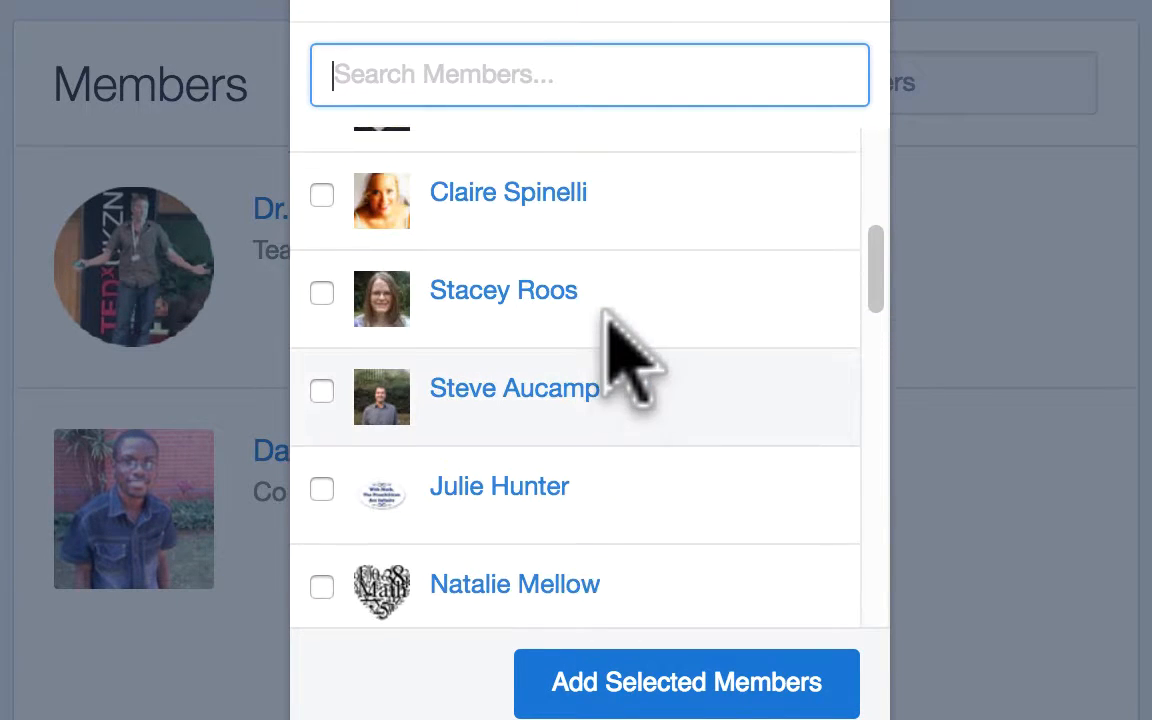
scroll(605, 313, "up", 5)
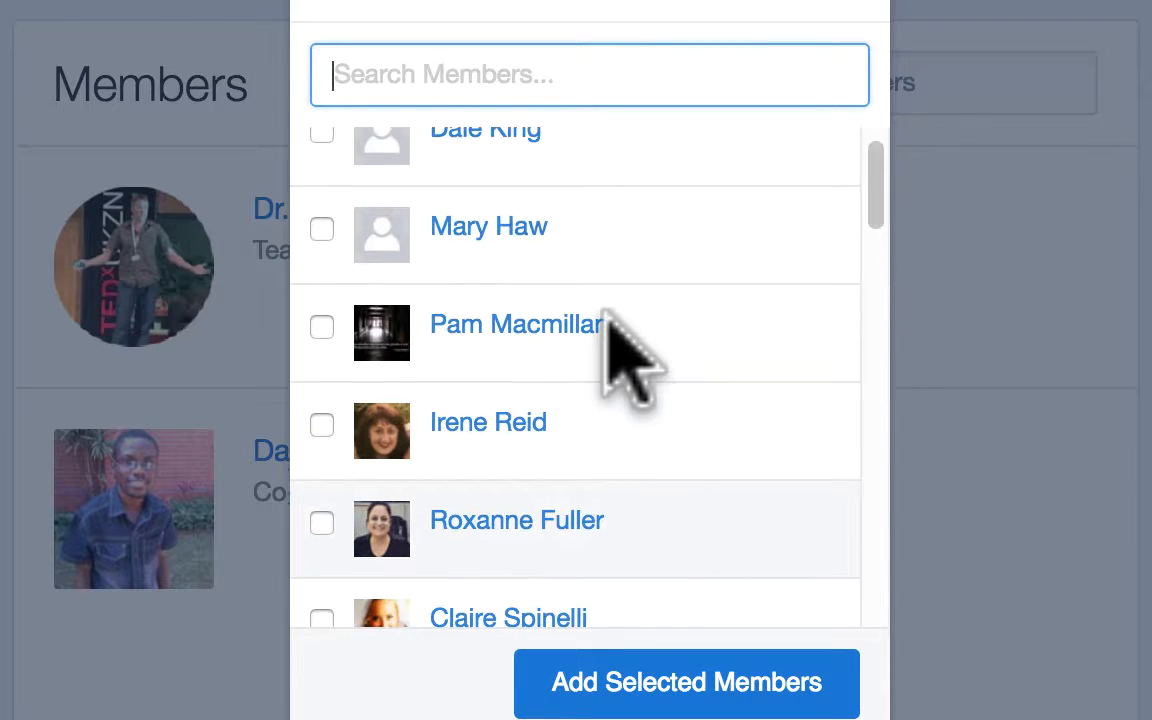
scroll(605, 315, "up", 1)
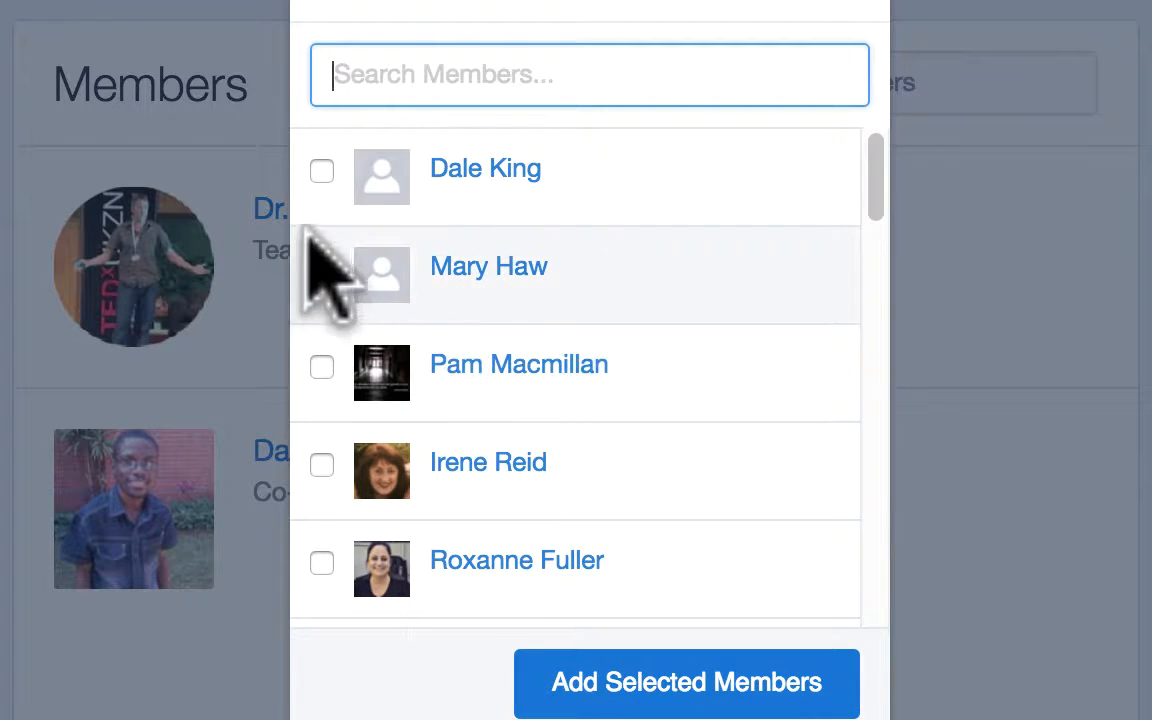
- Select the first fourteen people in the class list and add them to the Group 2 small group
left_click(321, 171)
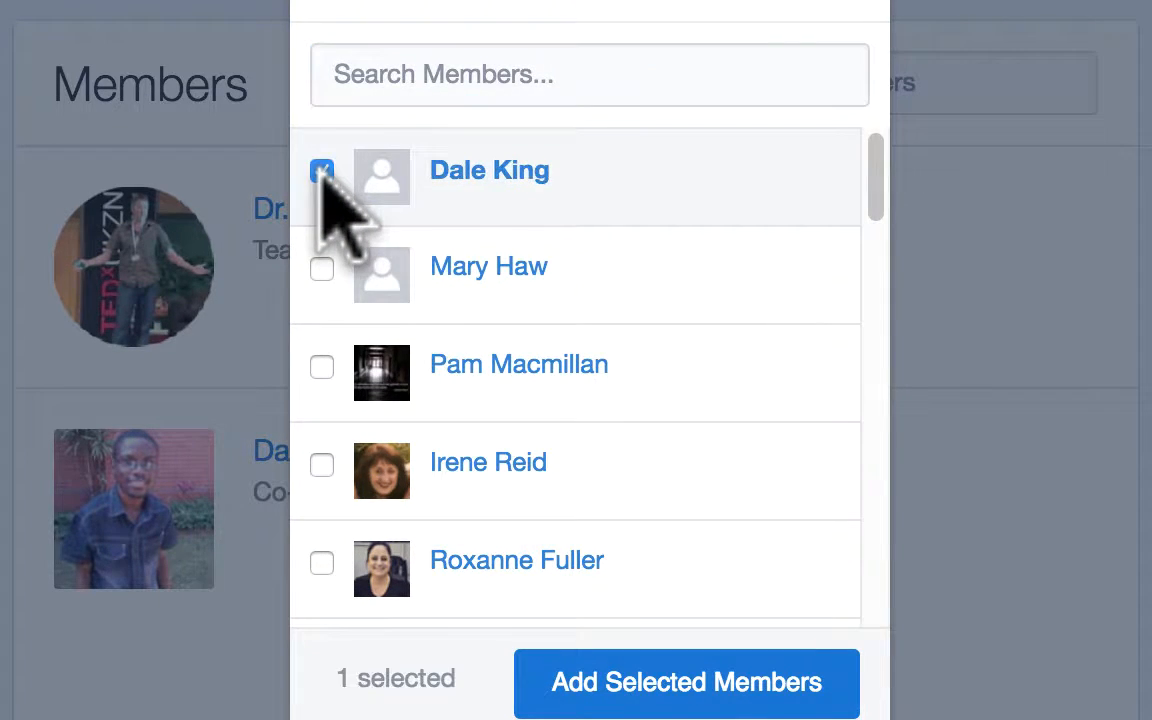
left_click(321, 268)
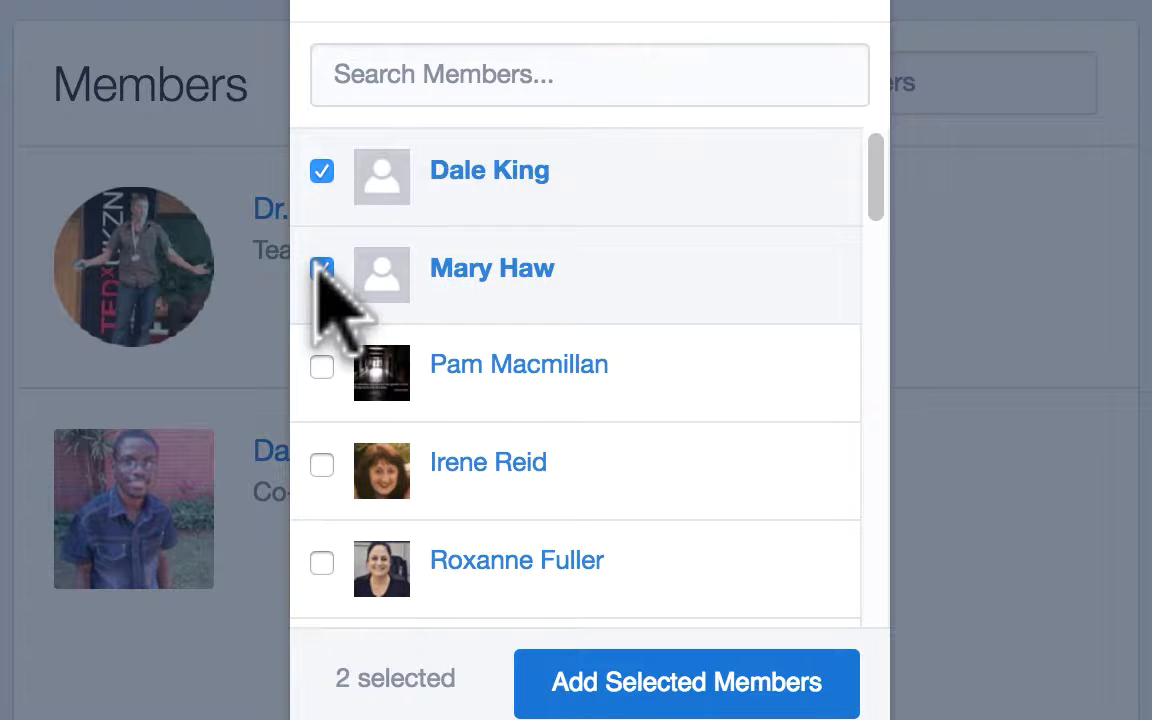
left_click(321, 366)
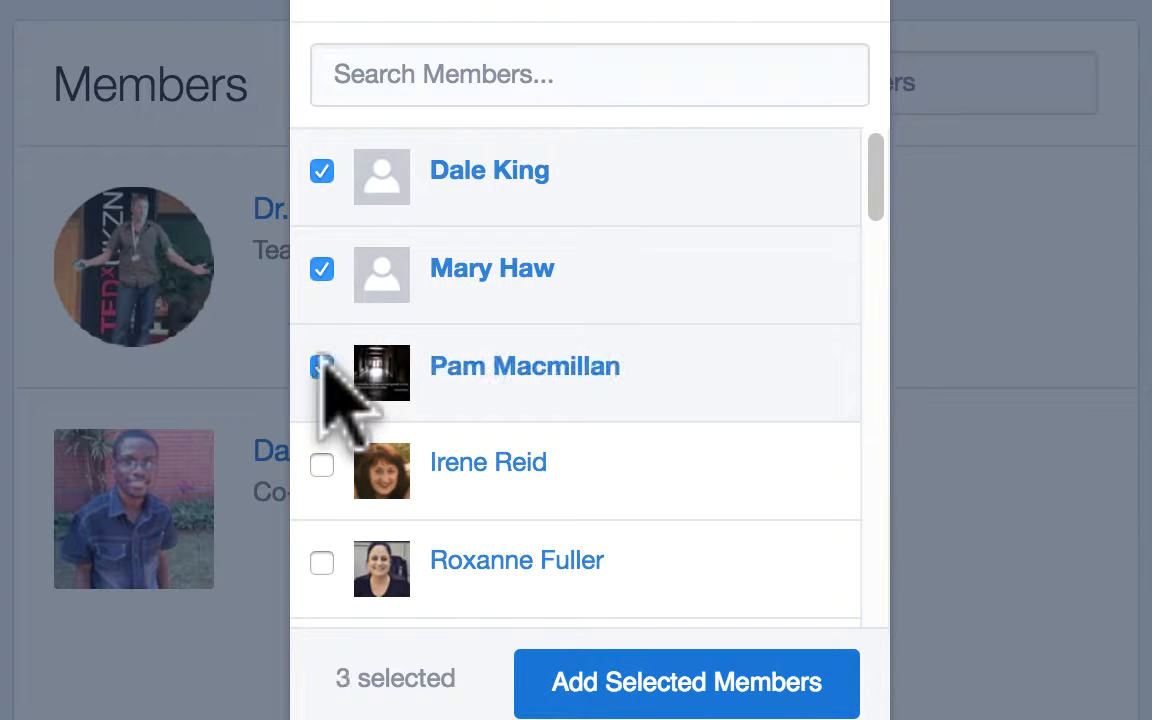
left_click(322, 464)
left_click(321, 562)
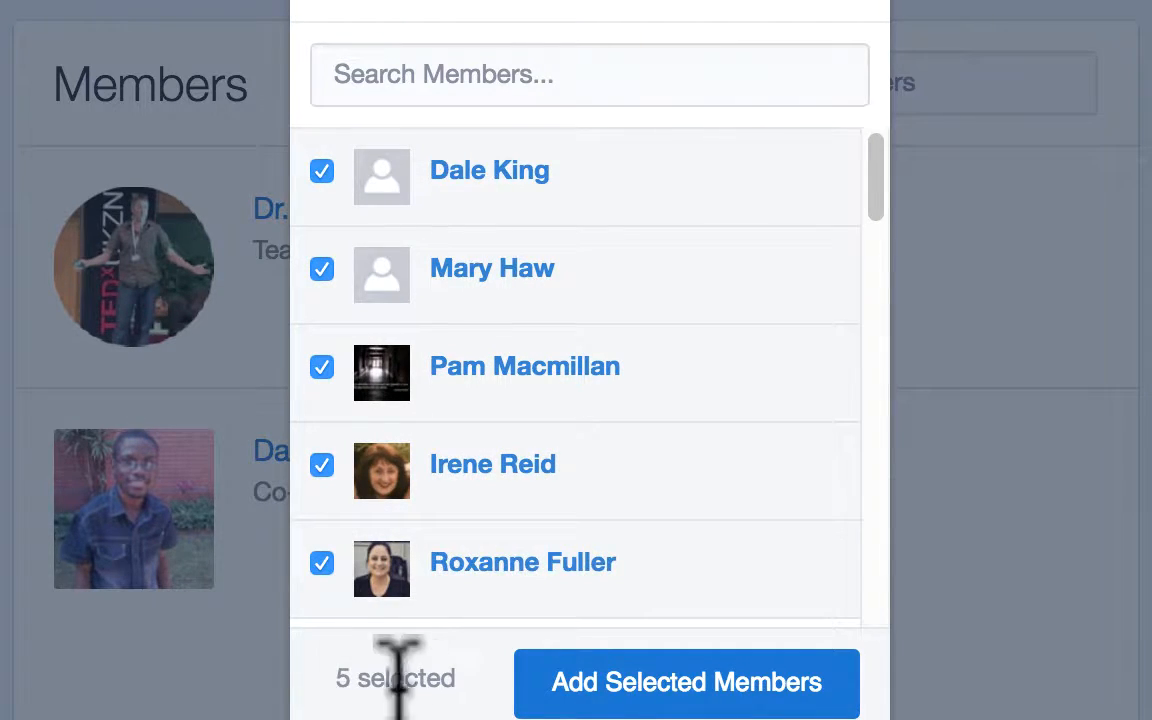
scroll(551, 437, "down", 1)
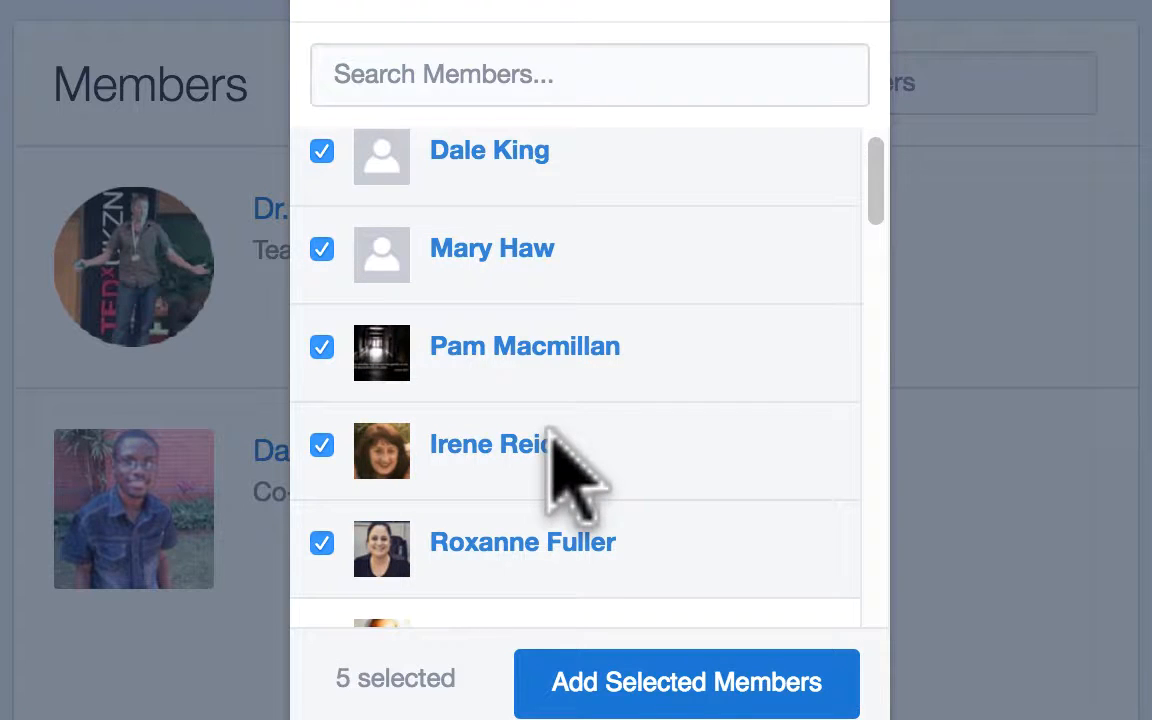
scroll(551, 437, "down", 5)
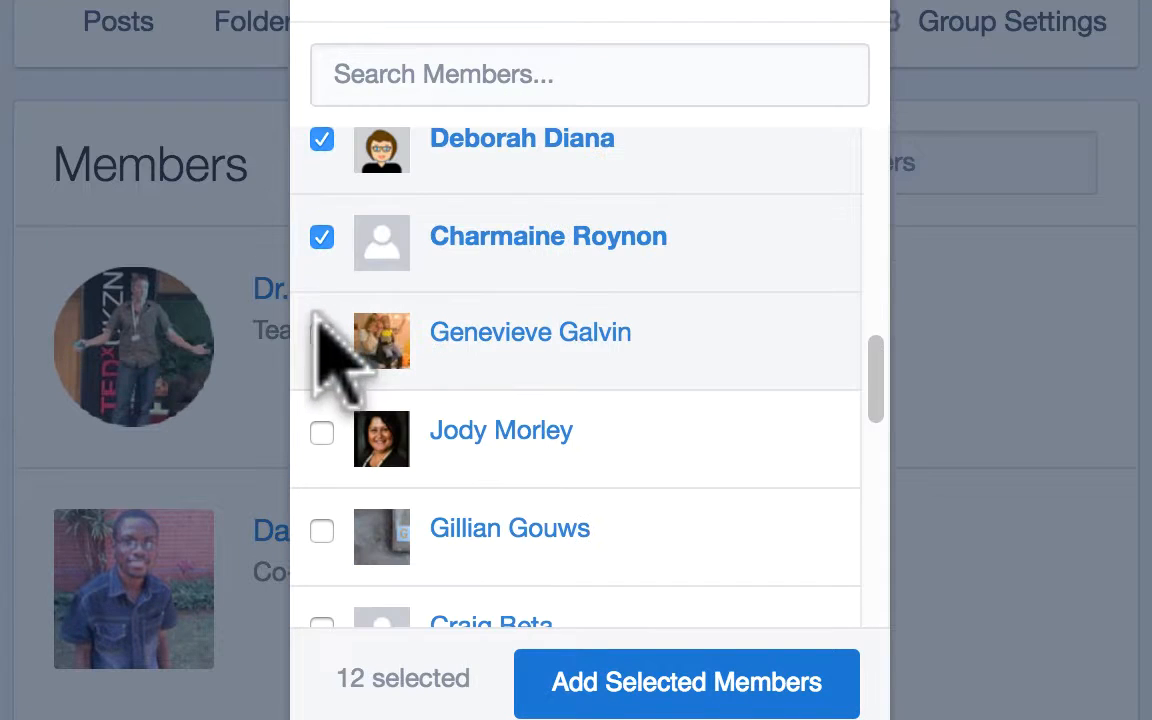
left_click(321, 335)
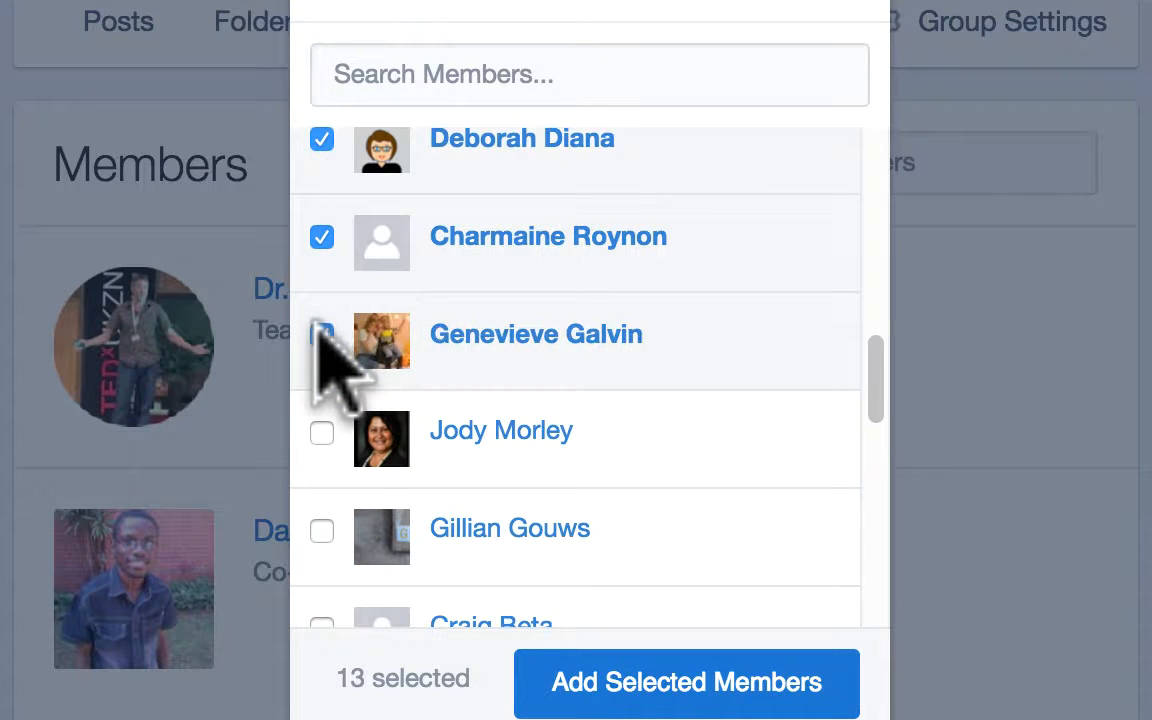
left_click(321, 433)
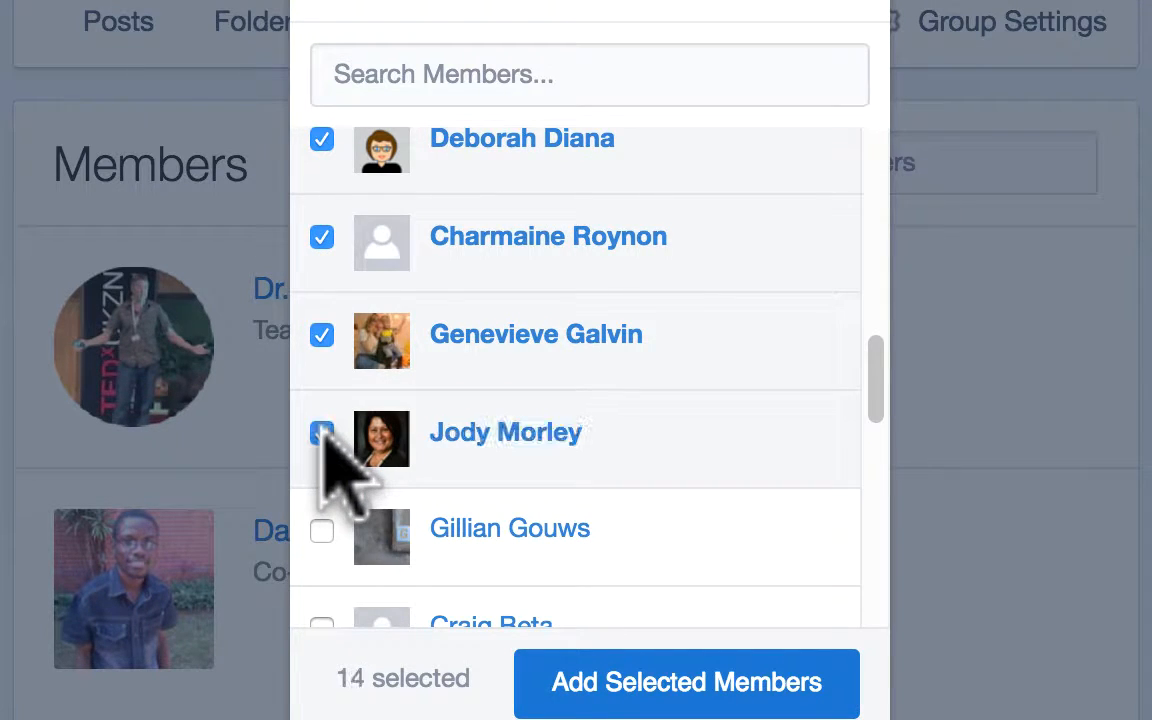
left_click(735, 690)
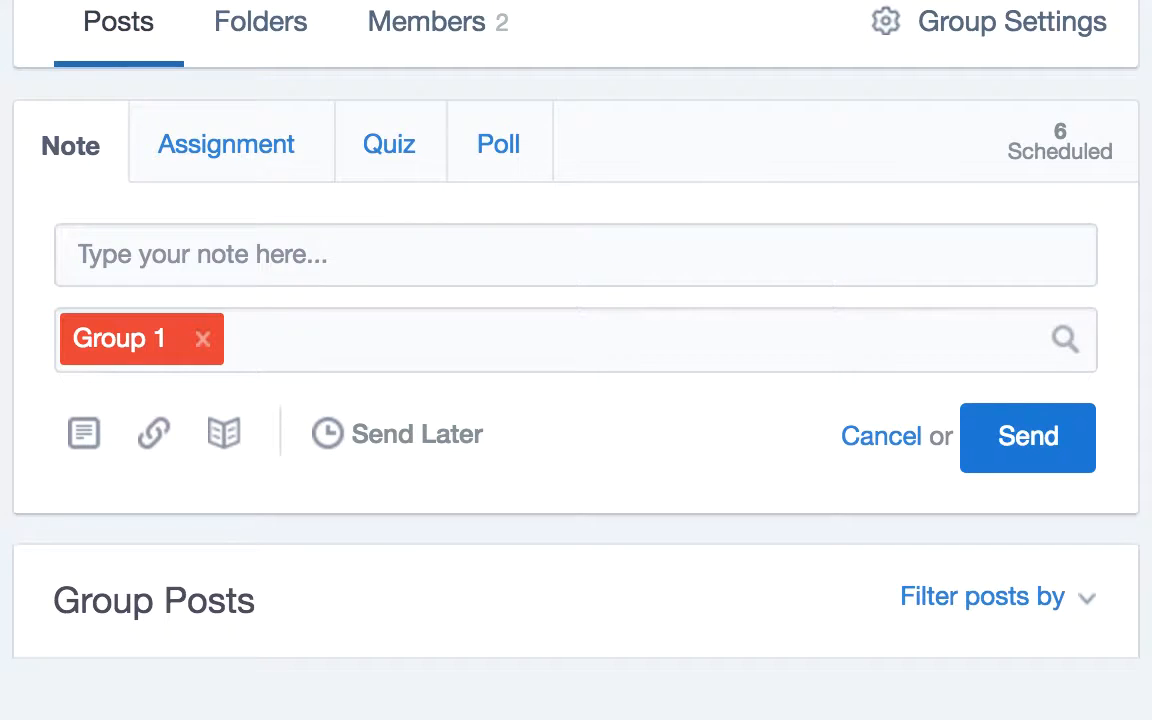
- Start adding members to Group 1 and select the ten class members at the end of the loaded list
scroll(576, 360, "down", 1)
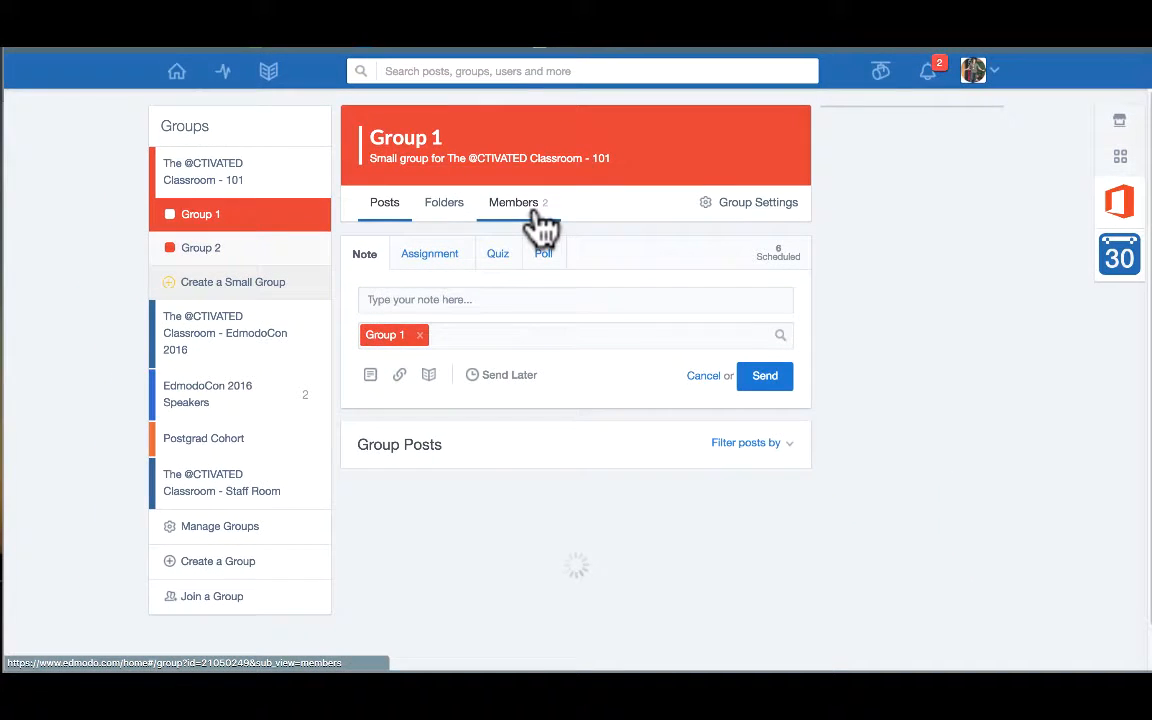
left_click(534, 214)
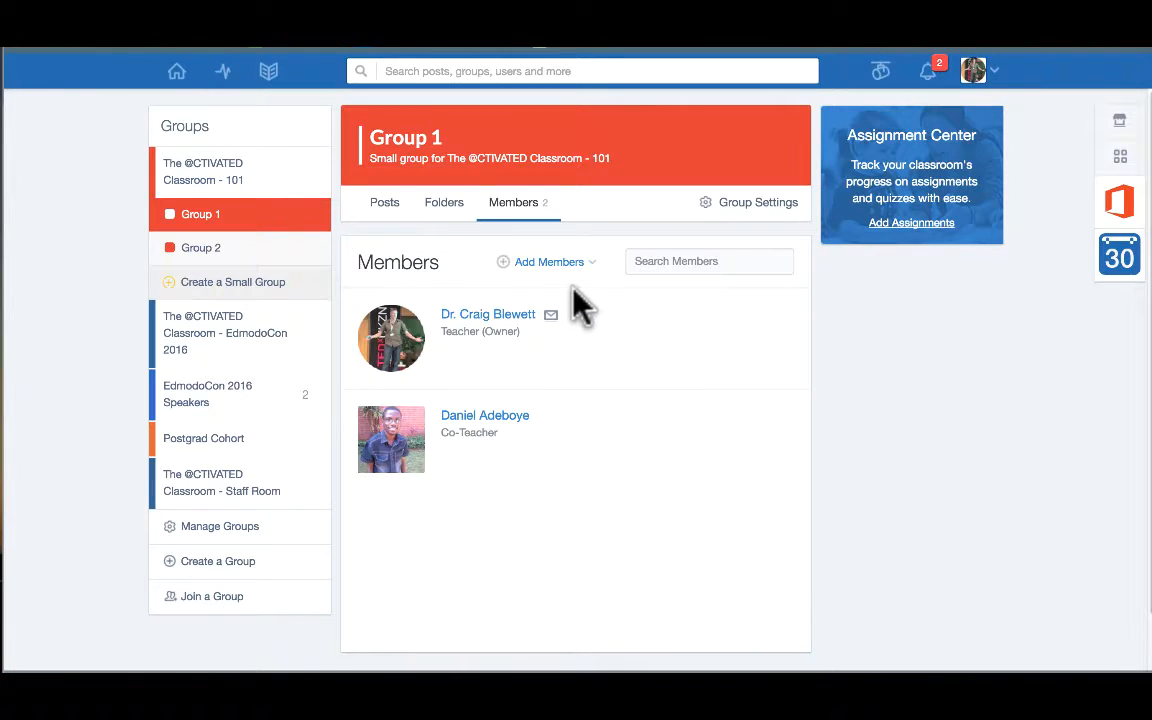
left_click(550, 263)
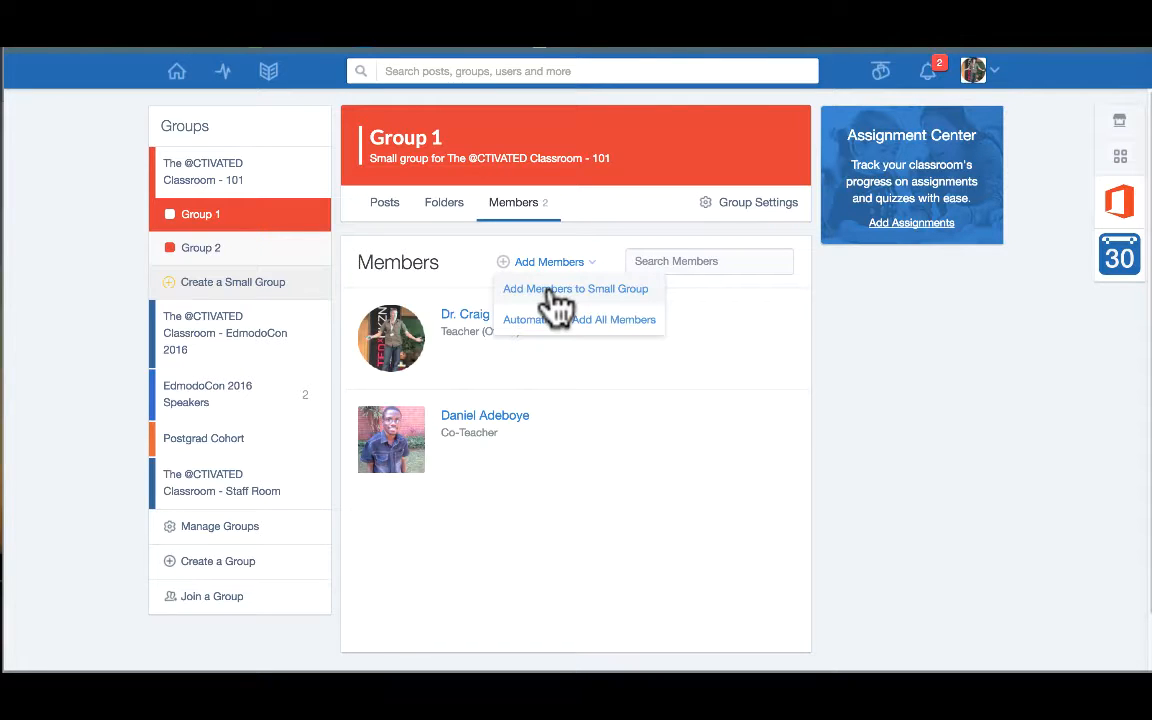
left_click(556, 290)
scroll(553, 300, "down", 5)
left_click(470, 389)
left_click(470, 430)
scroll(470, 400, "down", 1)
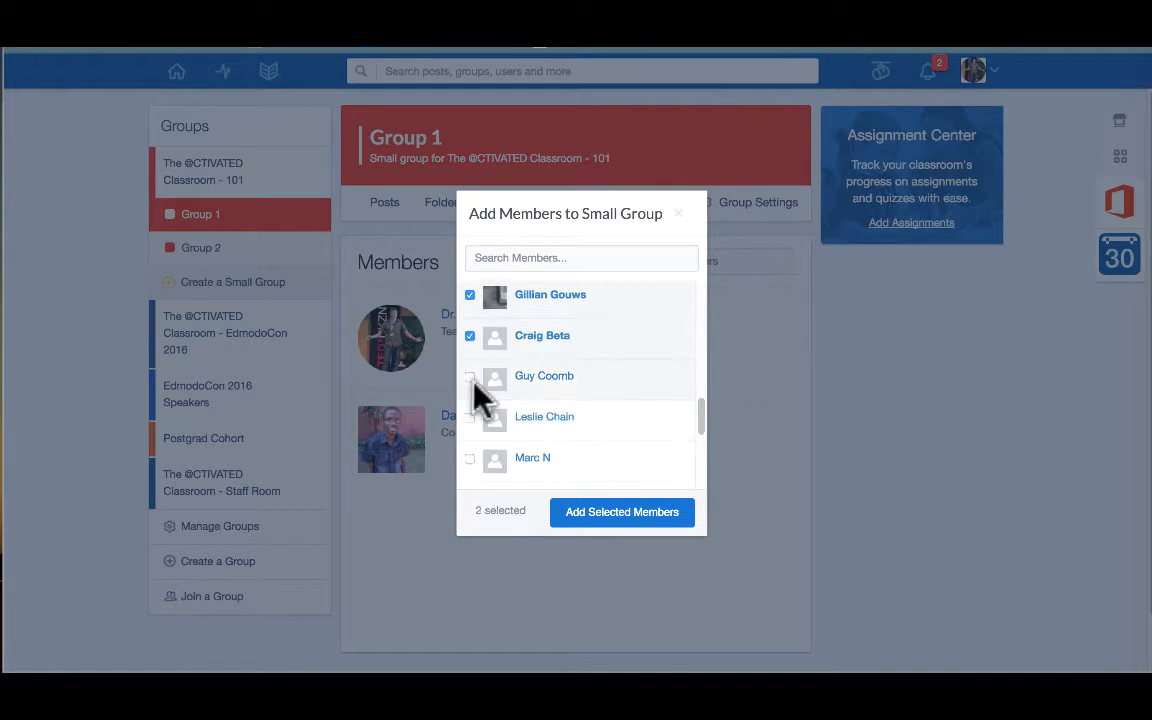
left_click(470, 377)
left_click(470, 418)
left_click(470, 458)
left_click(470, 403)
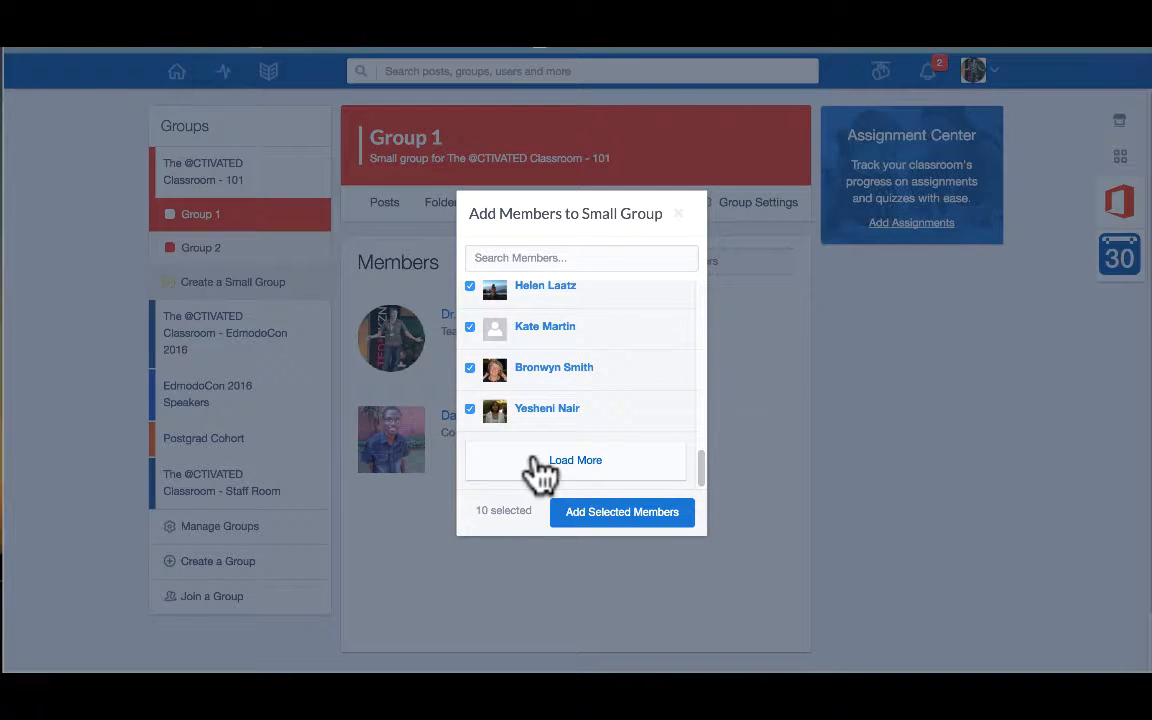
- Load more of the class list, select the remaining people and add all selected members to Group 1
left_click(560, 462)
scroll(470, 400, "down", 2)
left_click(470, 328)
left_click(470, 369)
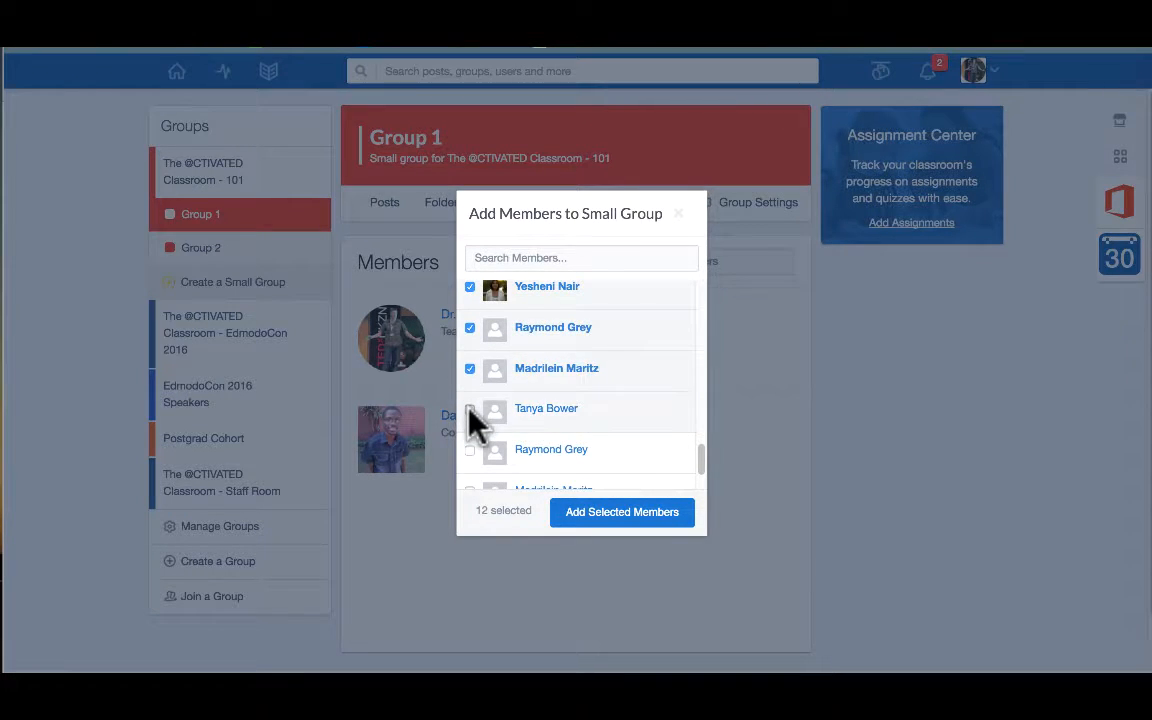
left_click(470, 409)
scroll(470, 409, "down", 1)
left_click(470, 385)
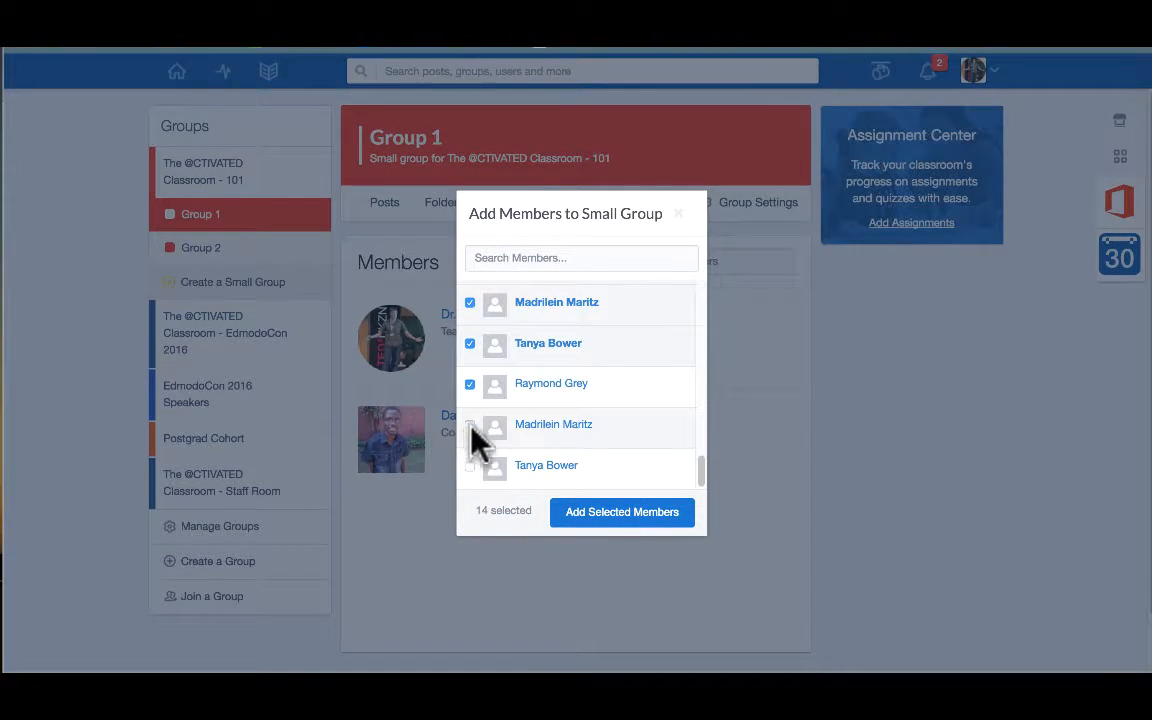
left_click(471, 425)
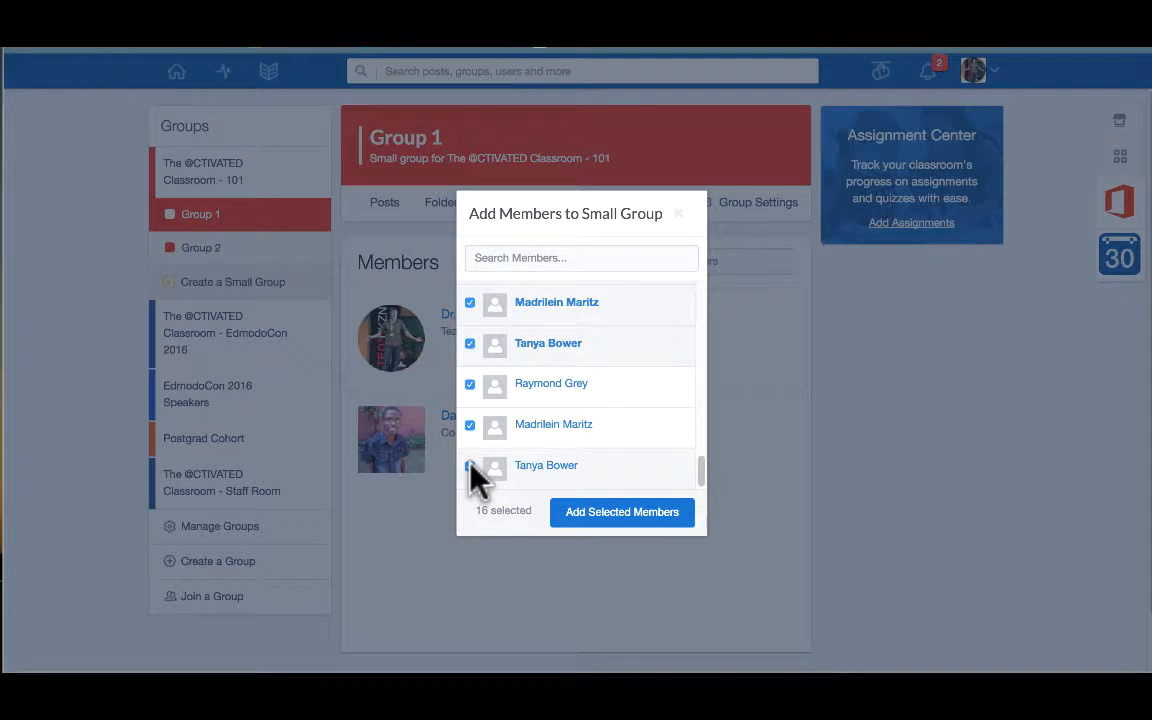
left_click(470, 466)
left_click(630, 530)
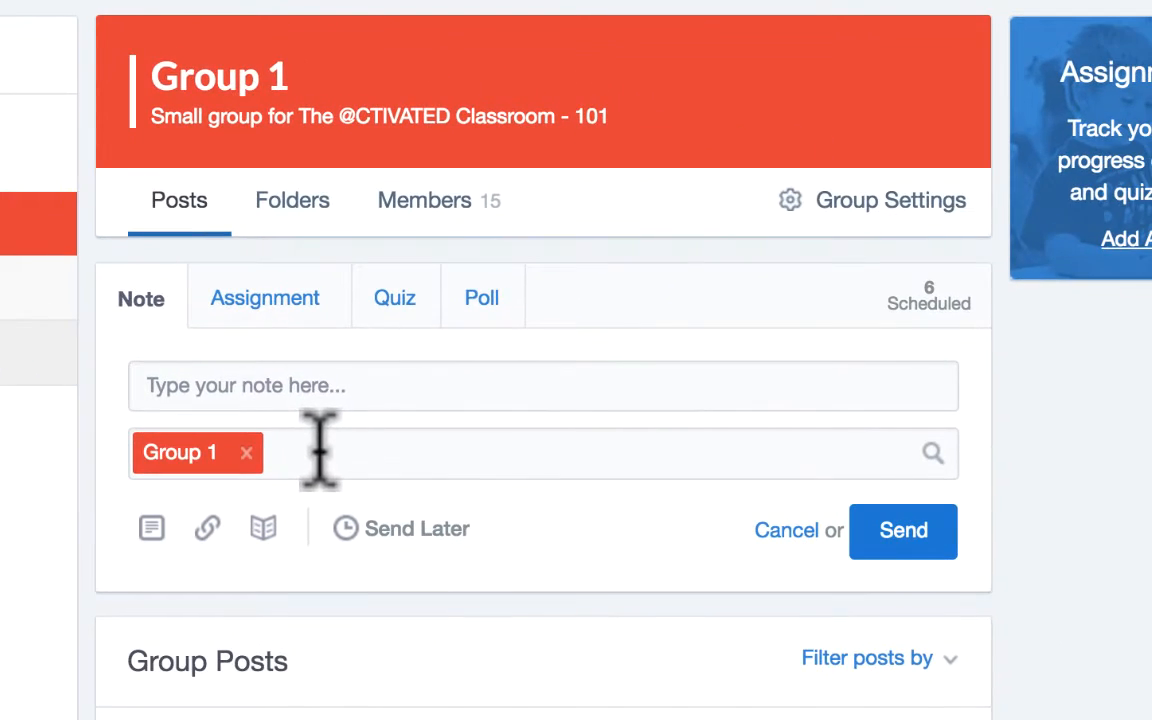
- Post a note to Group 1 asking members to read the article on "The Lost Question" and discuss the role of questions in learning
left_click(240, 390)
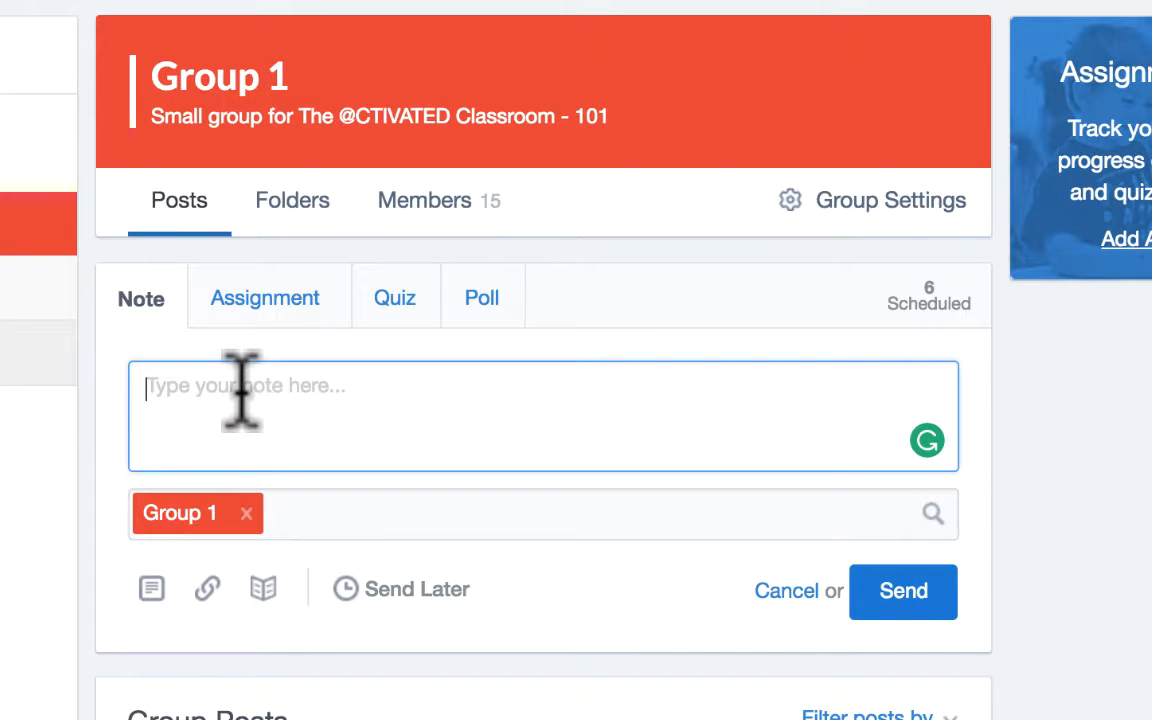
type("Conversation is one of the central pedagogies of the Activated Classroom Teaching approach. Central to conversation is instilling a desire within our students to be inquisitive and ask questions. Read the article on \"The Lost Question, then post your responses to these questions. Is this inquisitive, questioning nature being taught out of our students? What do you think of the role of questions in learning?")
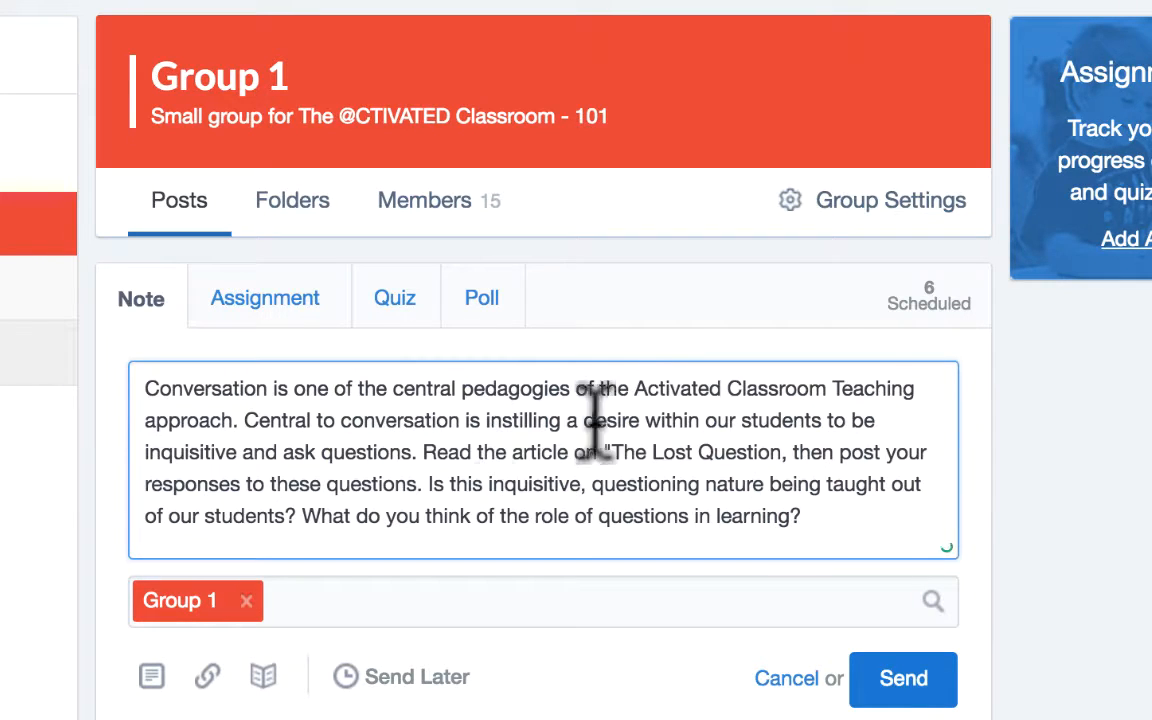
left_click(912, 690)
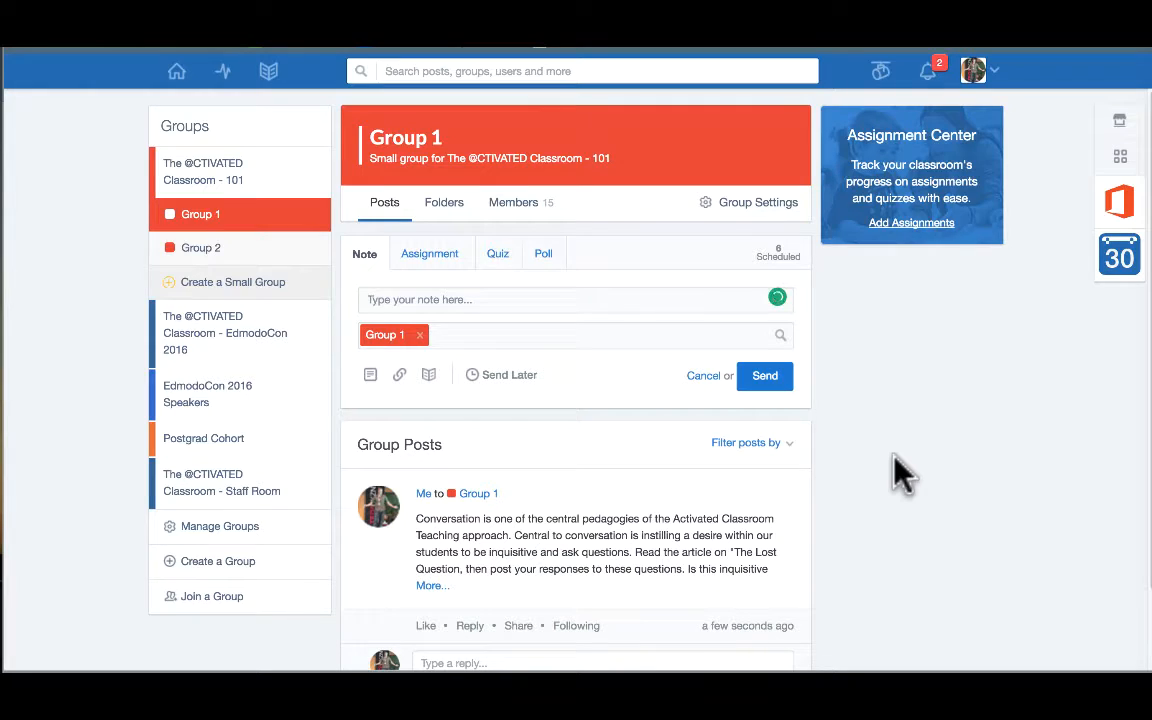
scroll(897, 475, "down", 2)
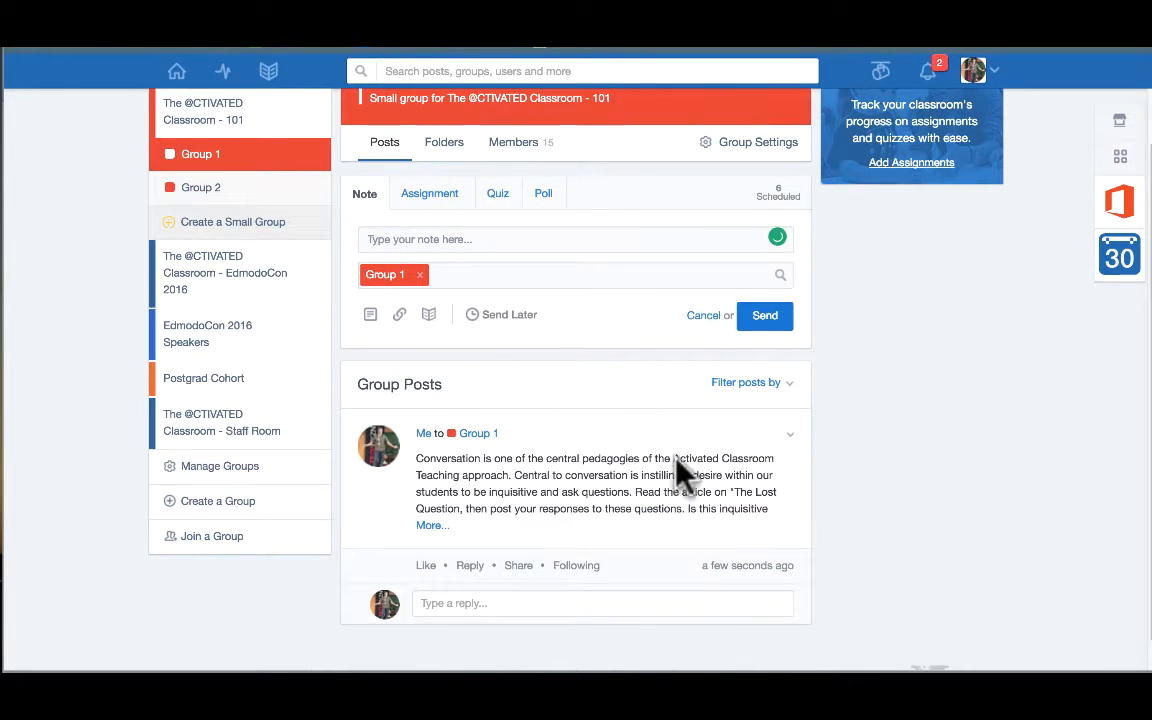
scroll(758, 458, "up", 1)
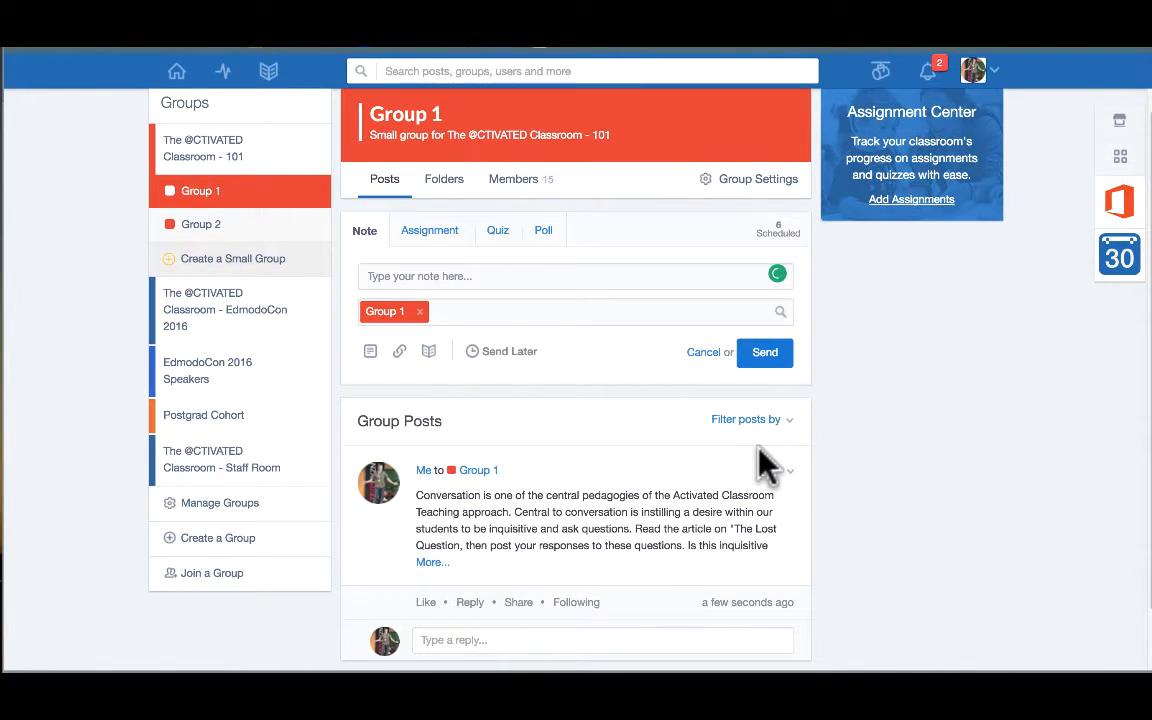
- Post the same "The Lost Question" discussion note, starting "Conversation is one of the central pedagogies", to Group 2
left_click(203, 226)
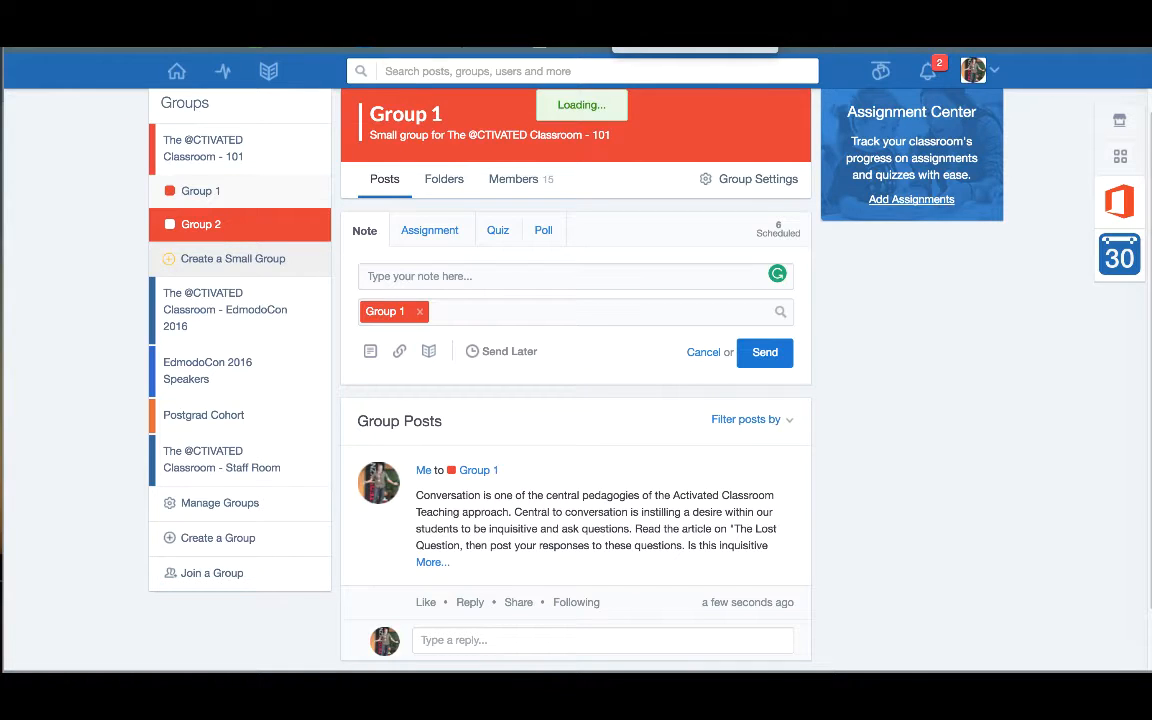
left_click(422, 299)
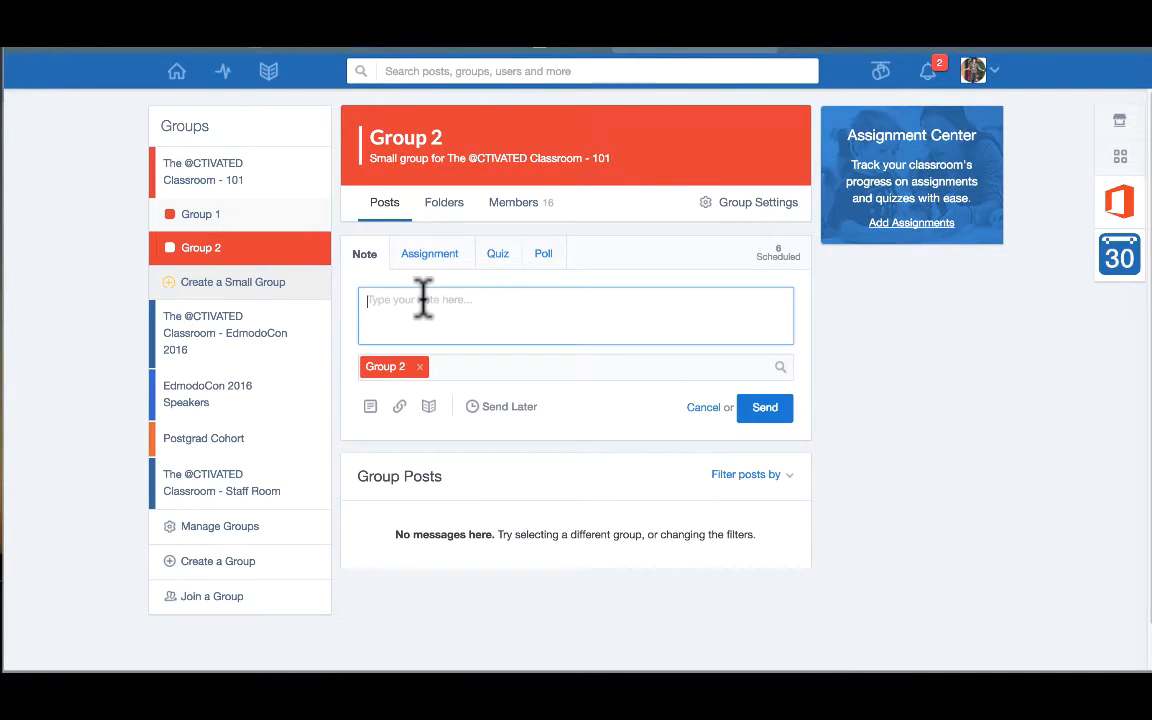
type("Conversation is one of the central pedagogies of the Activated Classroom Teaching approach. Central to conversation is instilling a desire within our students to be inquisitive and ask questions. Read the article on \"The Lost Question, then post your responses to these questions. Is this inquisitive, questioning nature being taught out of our students? What do you think of the role of questions in learning?")
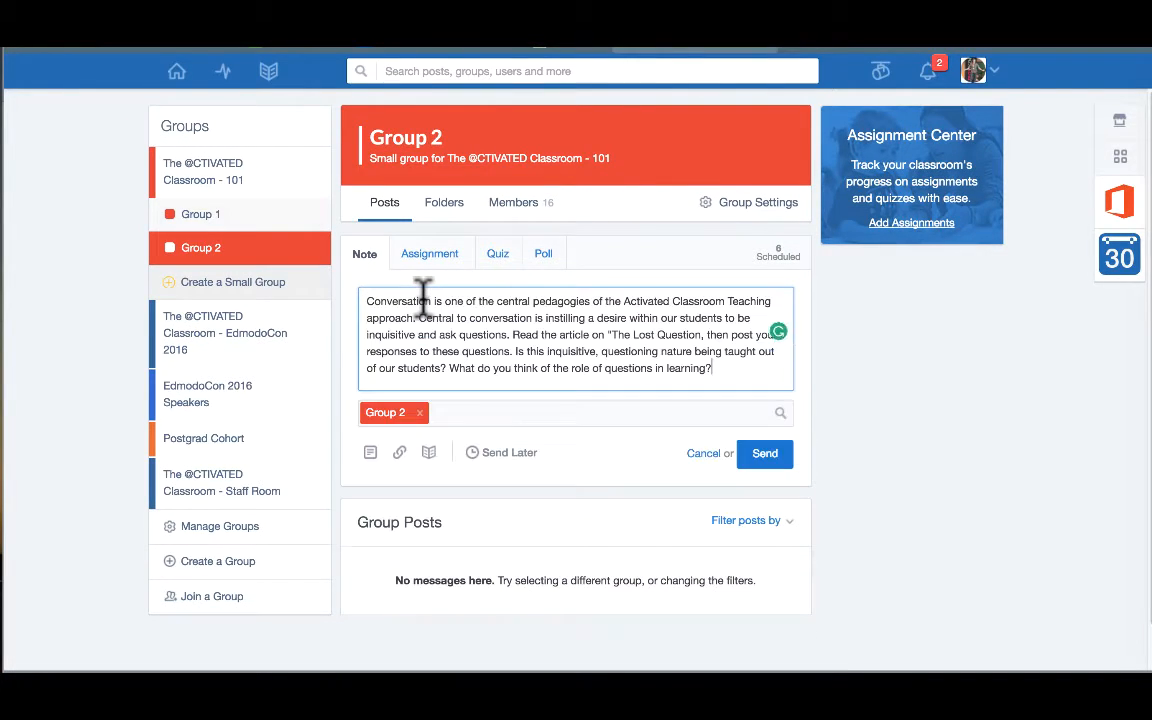
left_click(770, 455)
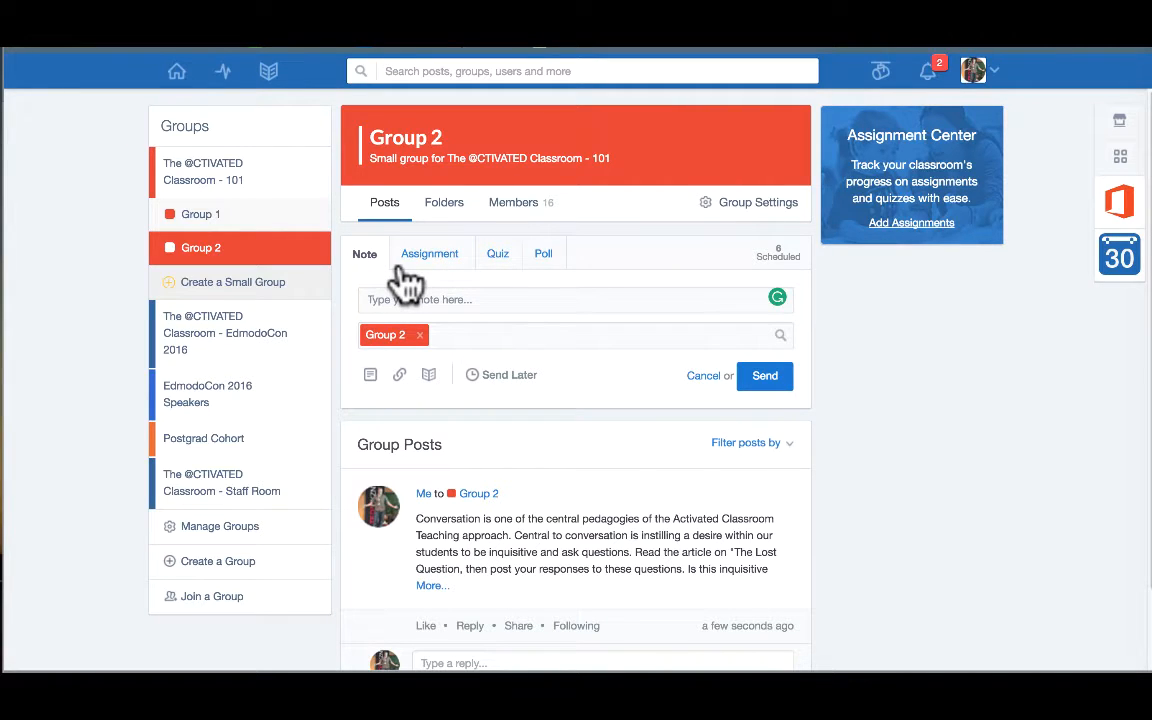
scroll(591, 432, "down", 2)
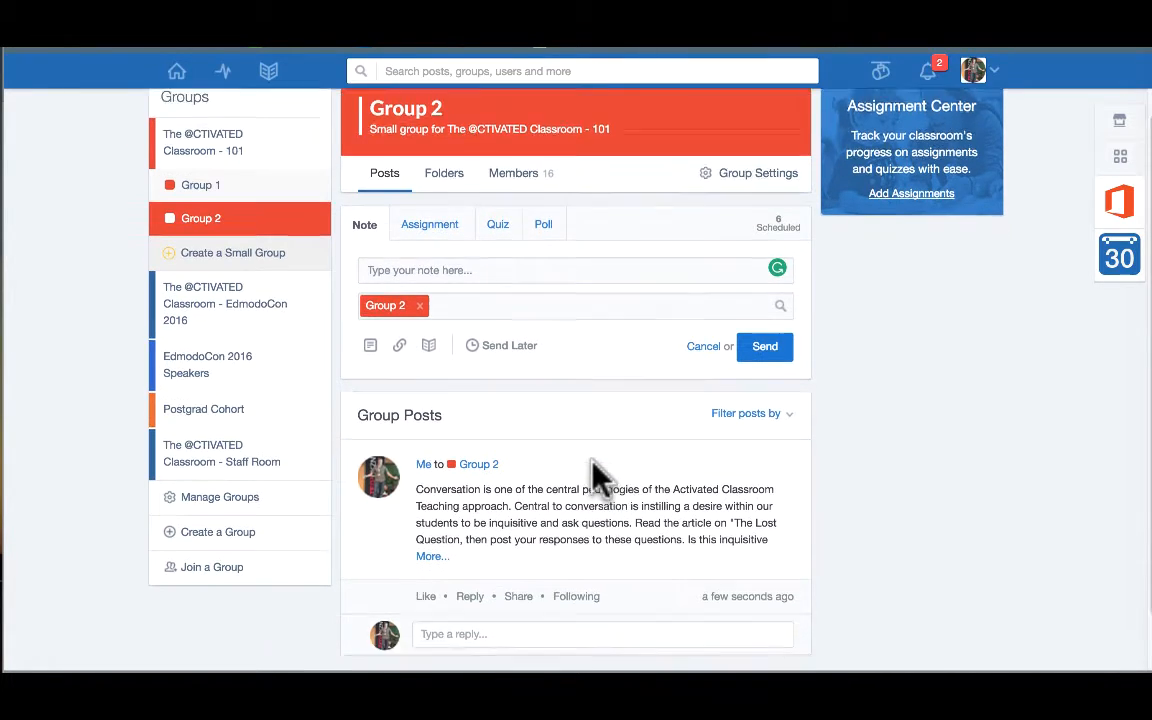
scroll(594, 462, "up", 1)
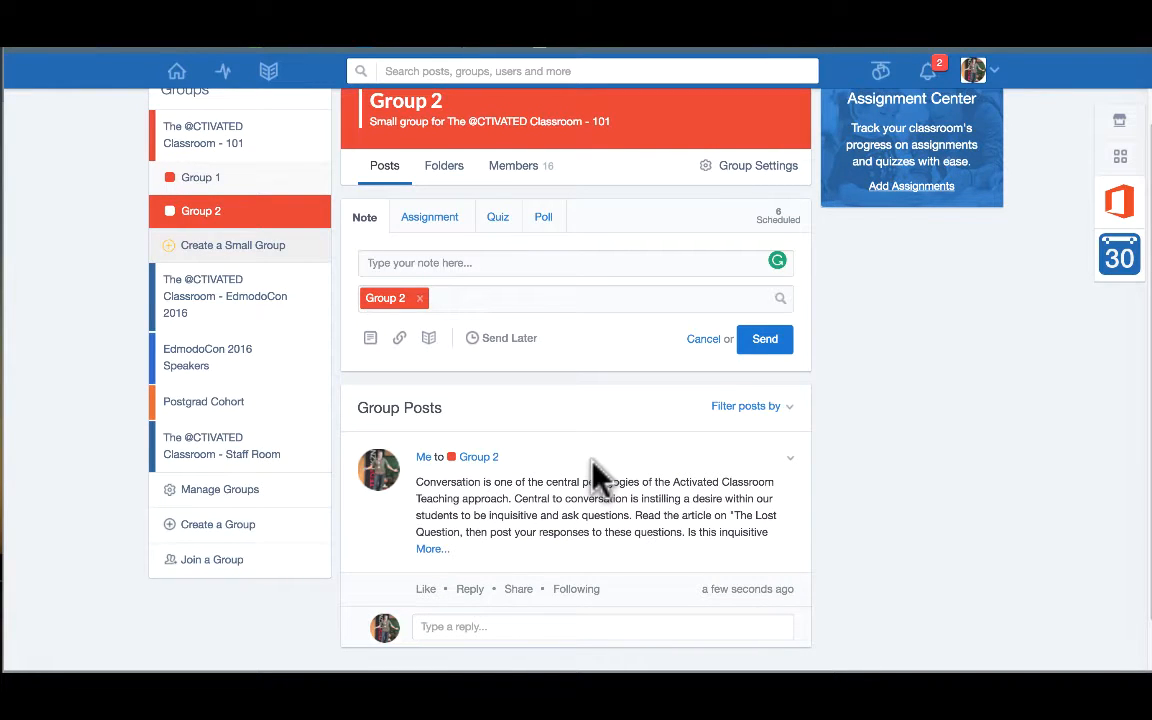
scroll(592, 463, "up", 1)
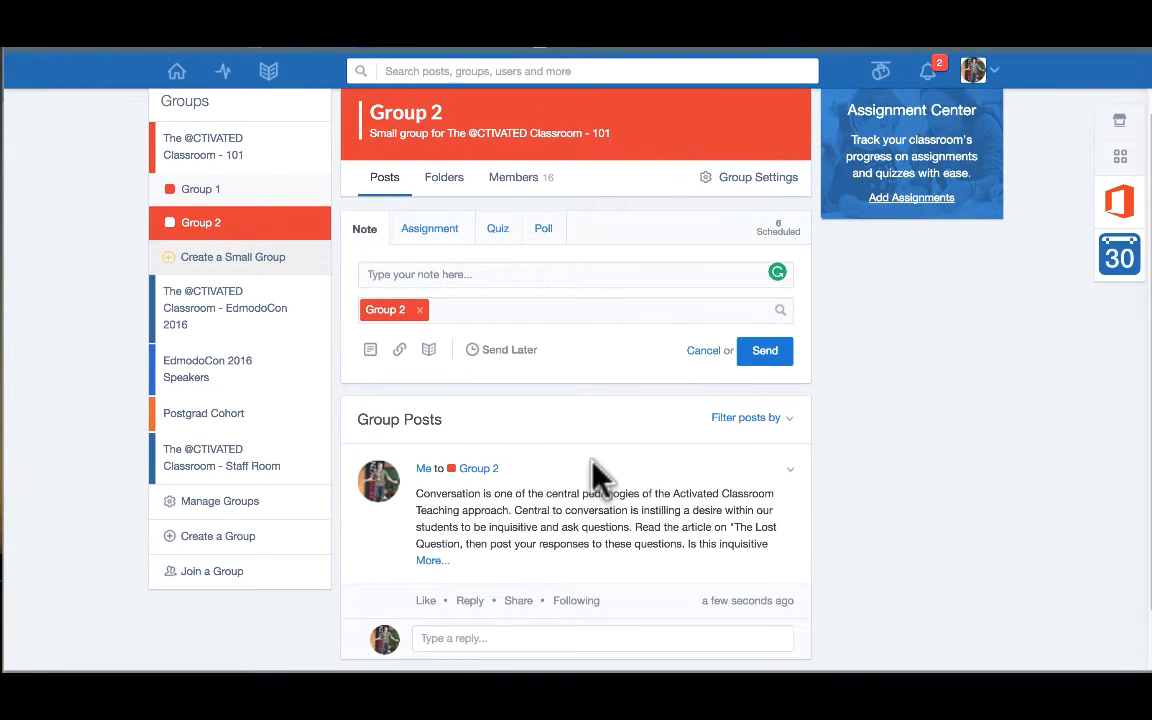
- Review the list of members assigned to Group 2
left_click(530, 188)
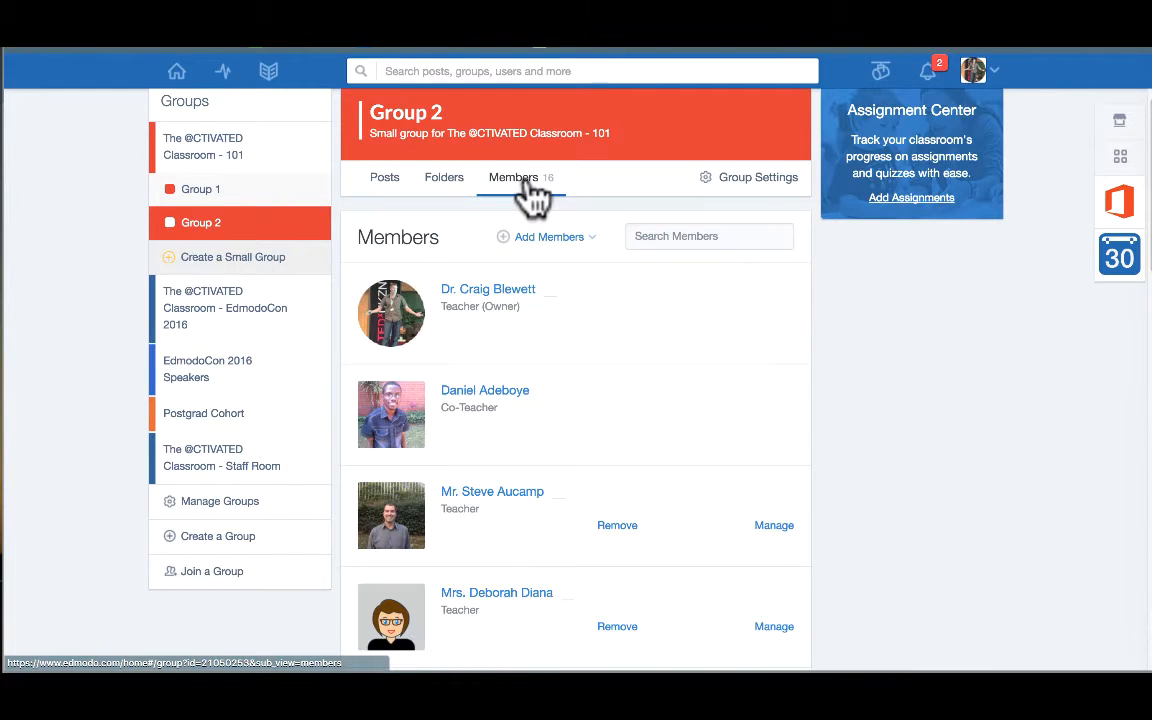
scroll(545, 535, "down", 3)
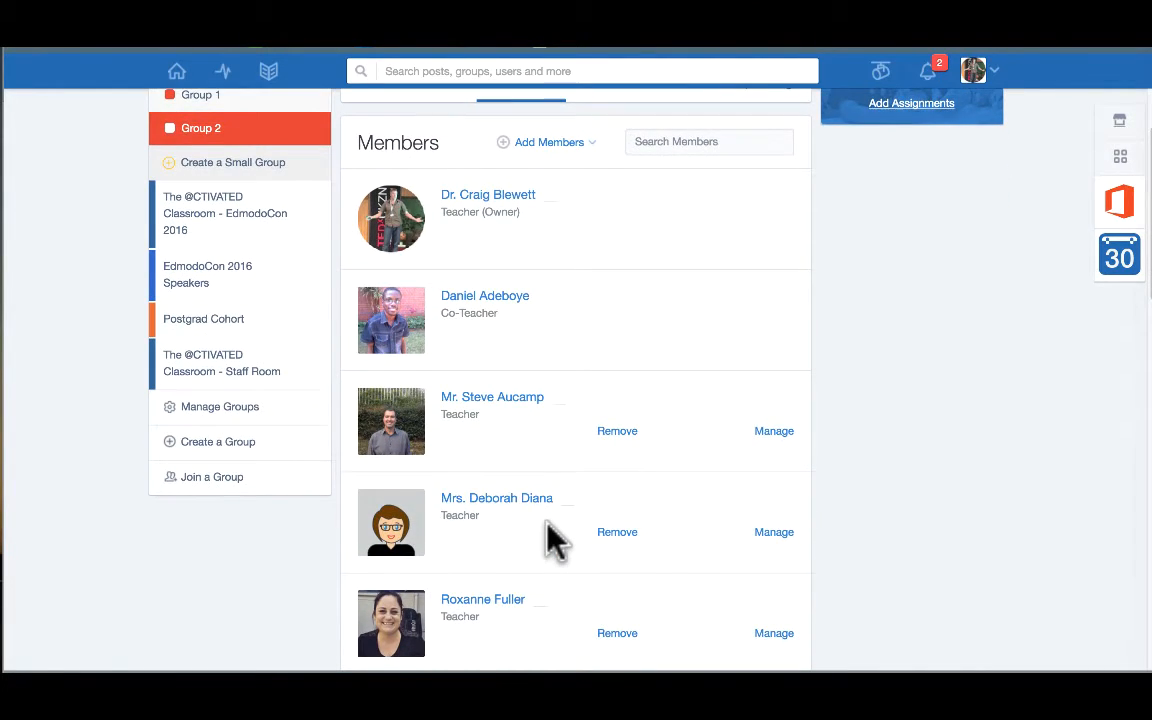
scroll(556, 540, "down", 3)
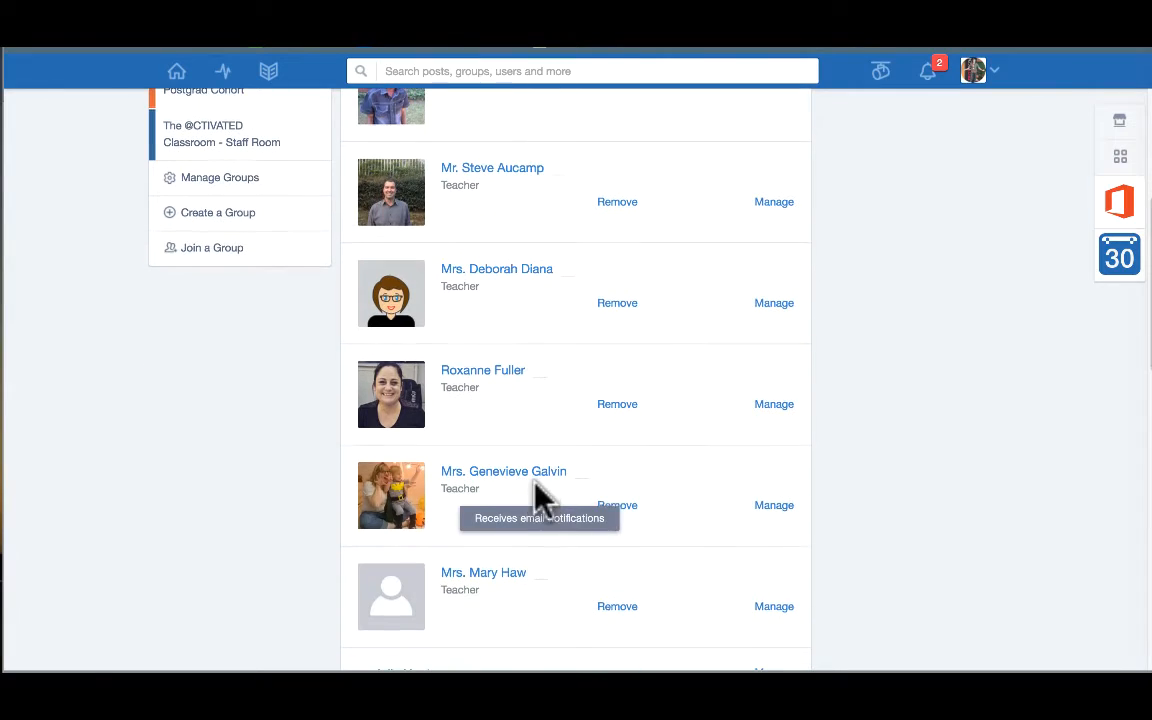
scroll(563, 411, "up", 6)
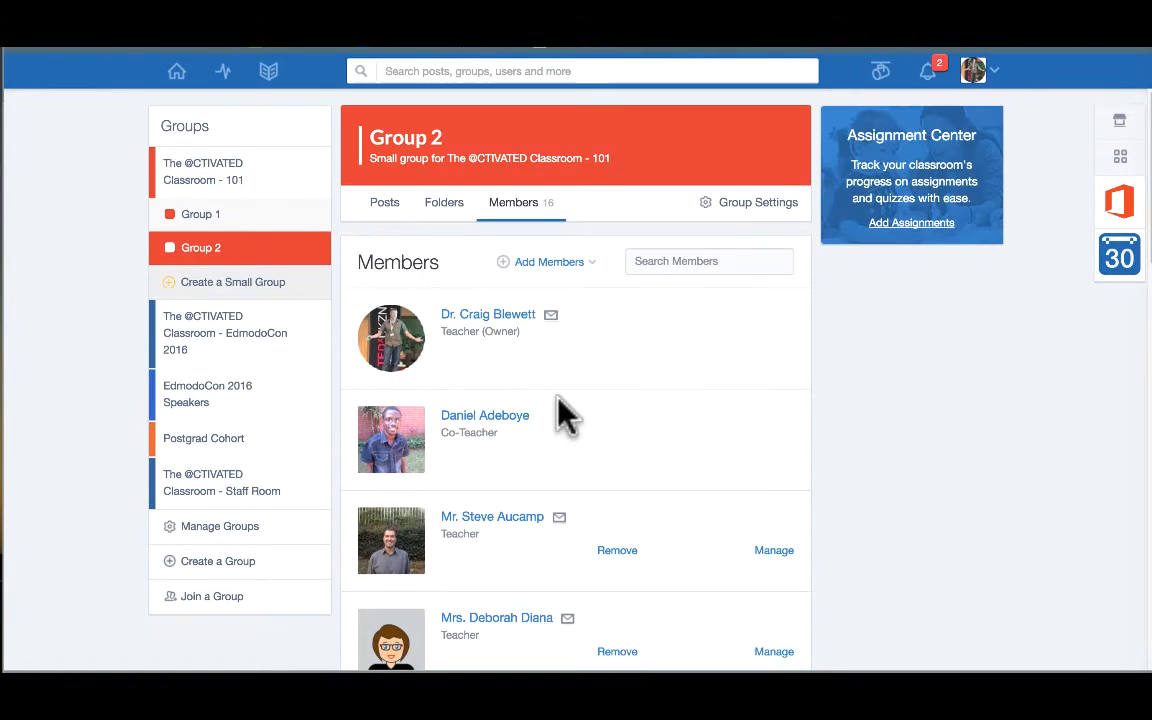
left_click(194, 215)
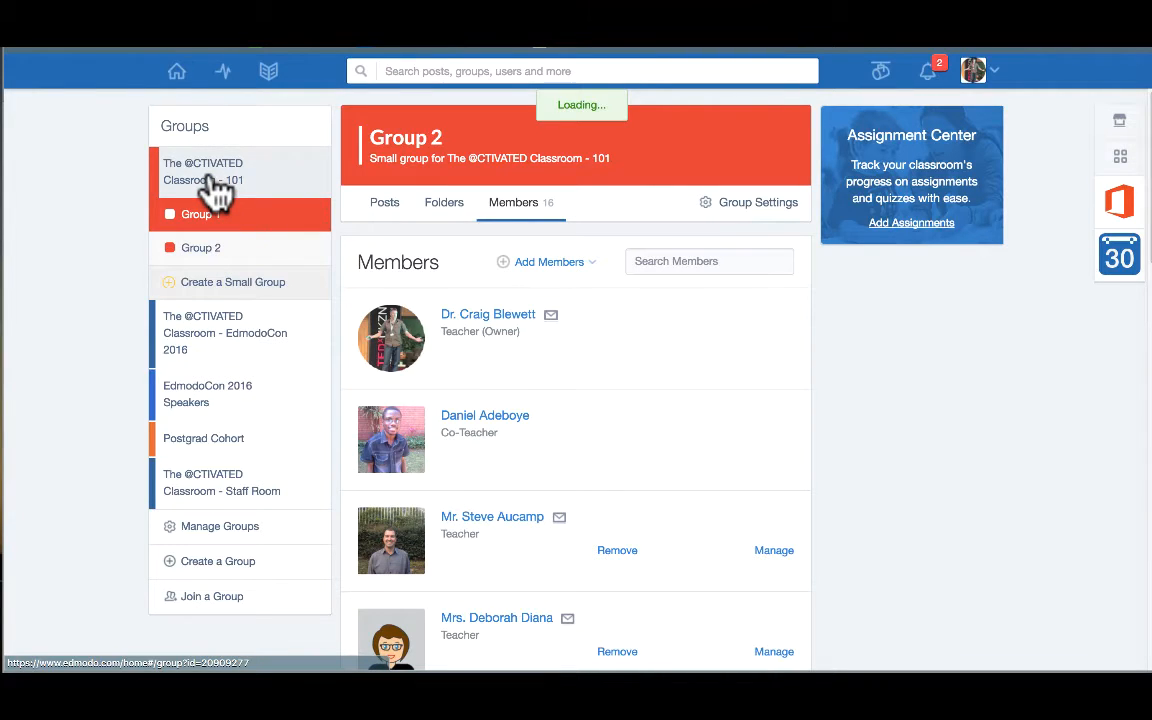
left_click(212, 184)
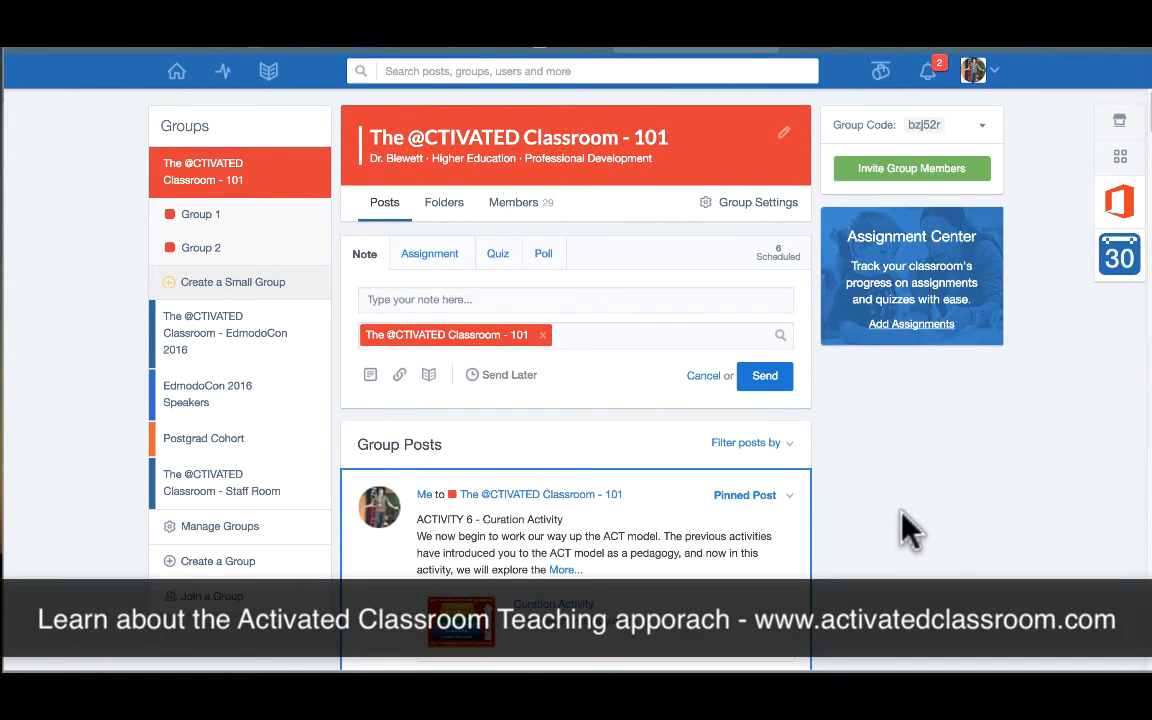
left_click(200, 215)
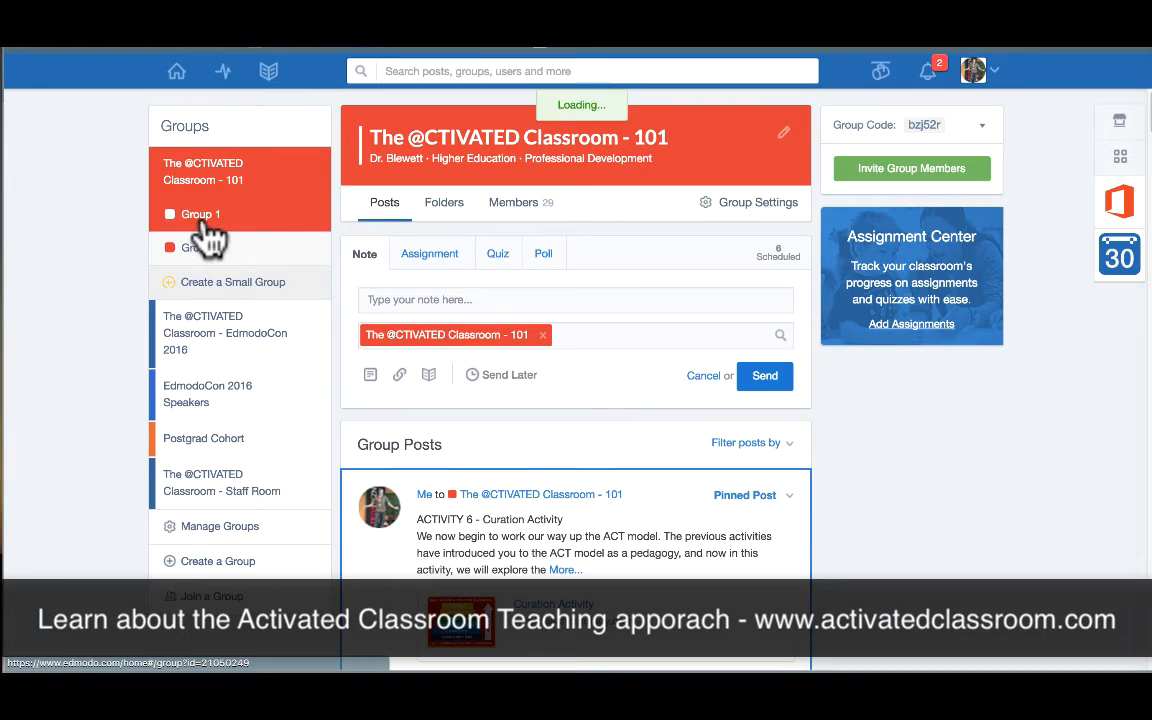